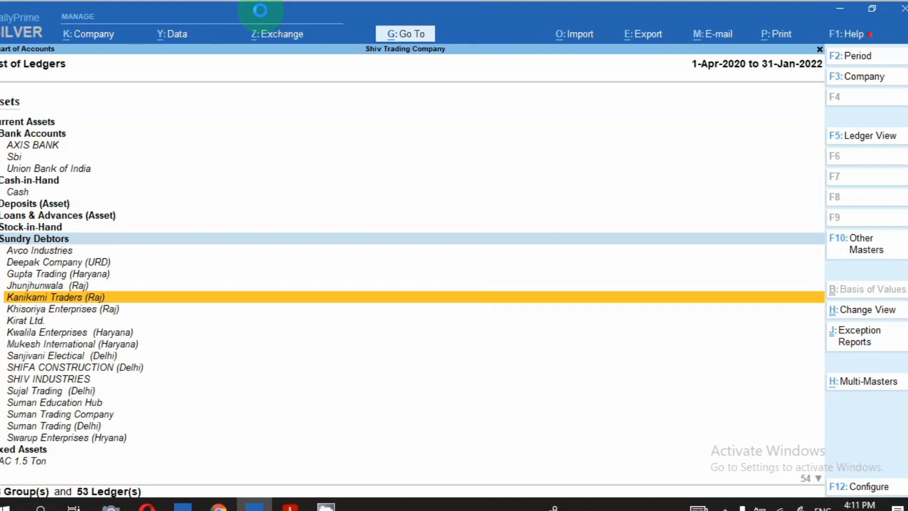
{"action": "key", "text": "Down"}
{"action": "key", "text": "Down"}
{"action": "key", "text": "Down"}
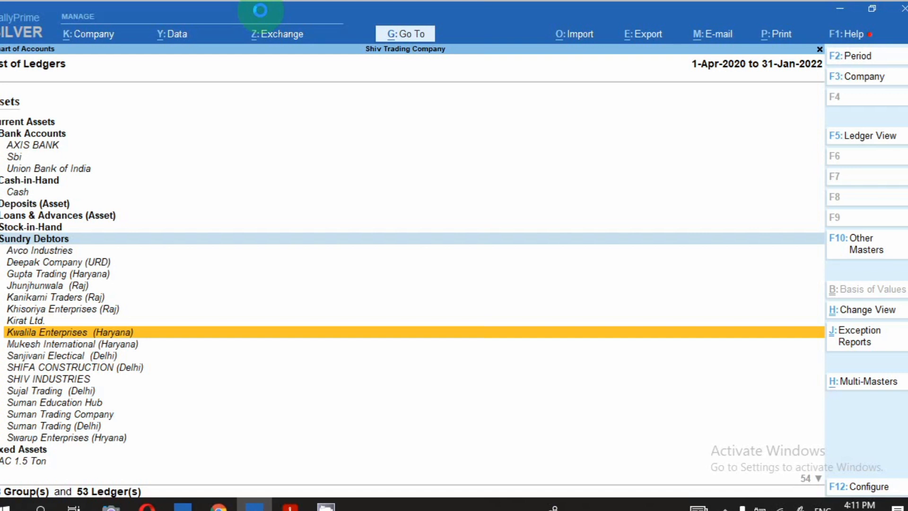
{"action": "key", "text": "Up"}
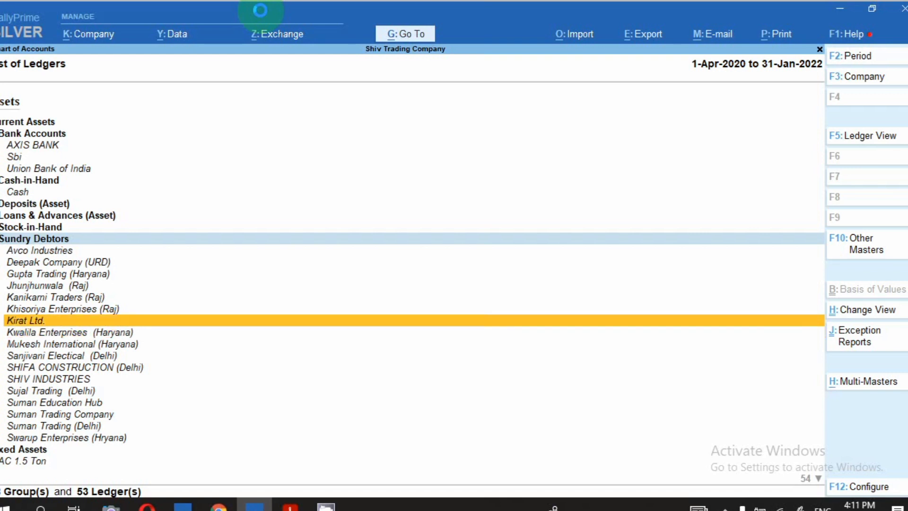
{"action": "key", "text": "Up"}
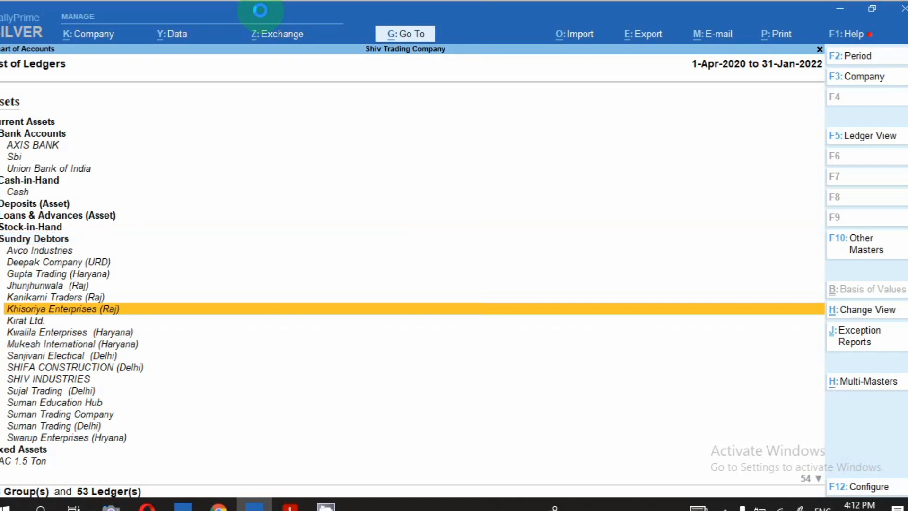
Step: Leave the ledger list, return to the Gateway of Tally and start creating a new accounting group
{"action": "key", "text": "Escape"}
{"action": "key", "text": "Escape"}
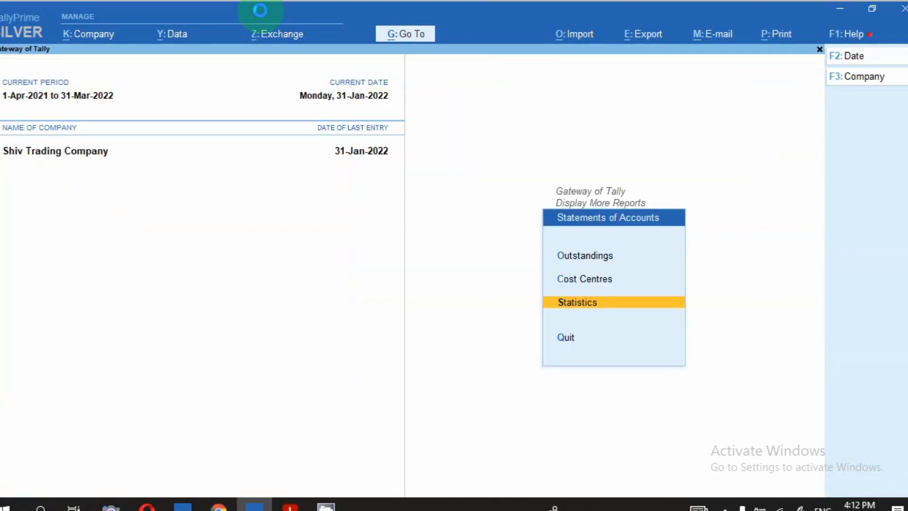
{"action": "key", "text": "Escape"}
{"action": "key", "text": "Escape"}
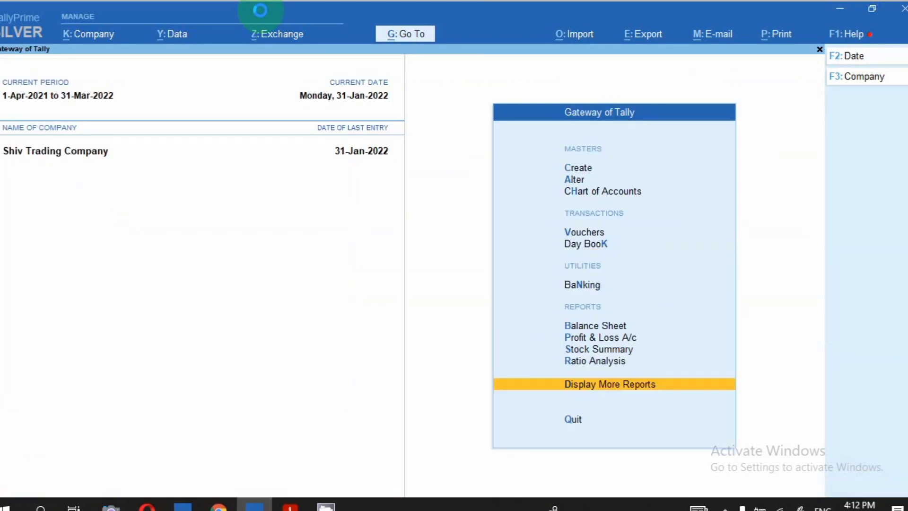
{"action": "key", "text": "Down"}
{"action": "key", "text": "Down"}
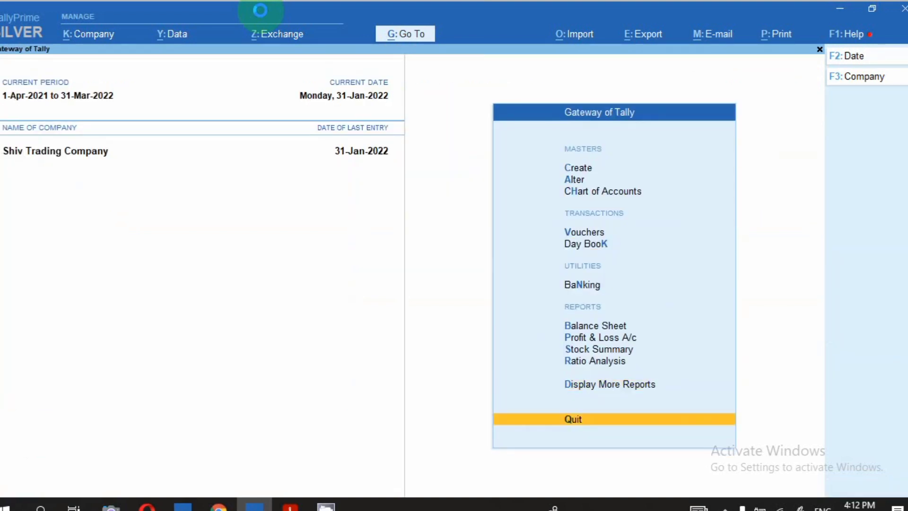
{"action": "key", "text": "Return"}
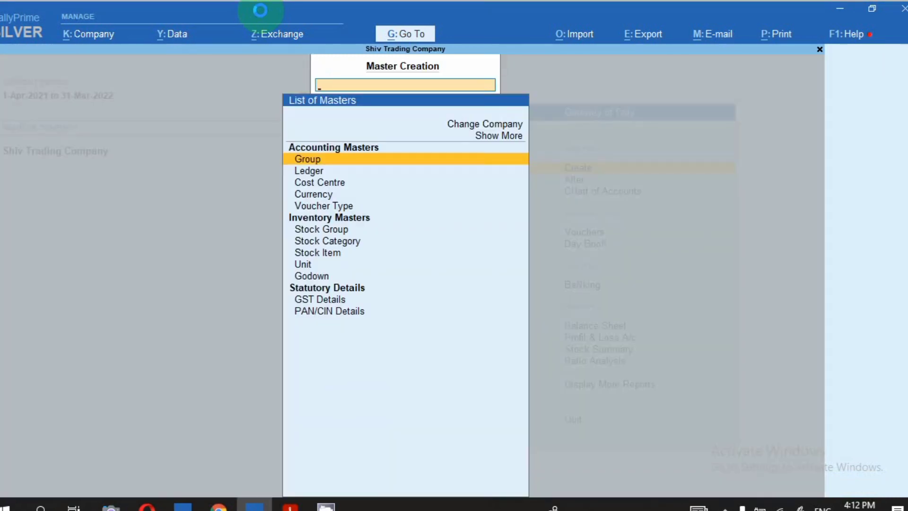
{"action": "key", "text": "Down"}
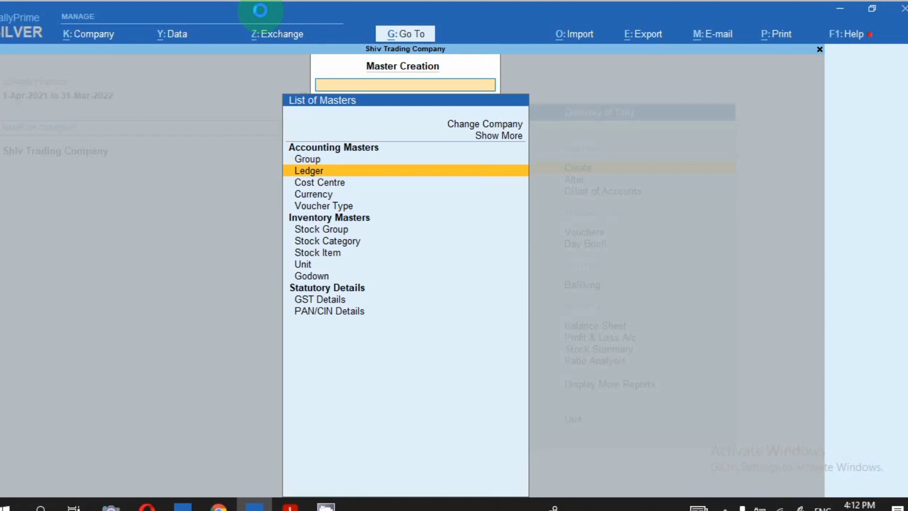
{"action": "key", "text": "Up"}
{"action": "key", "text": "Return"}
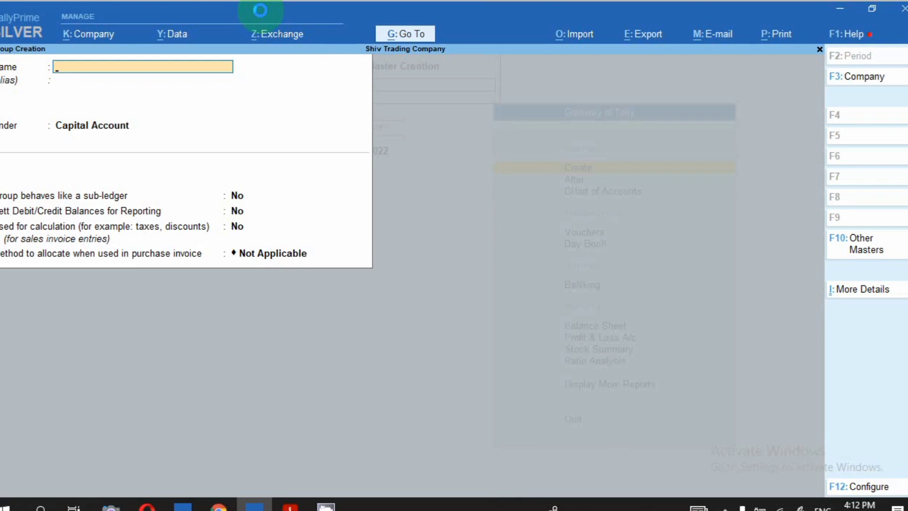
Step: Create the group Delhi Debtors under Sundry Debtors and save it
{"action": "type", "text": "Delhi"}
{"action": "type", "text": " State"}
{"action": "key", "text": "BackSpace"}
{"action": "key", "text": "BackSpace"}
{"action": "key", "text": "BackSpace"}
{"action": "key", "text": "BackSpace"}
{"action": "type", "text": "Debtors"}
{"action": "key", "text": "Return"}
{"action": "key", "text": "Return"}
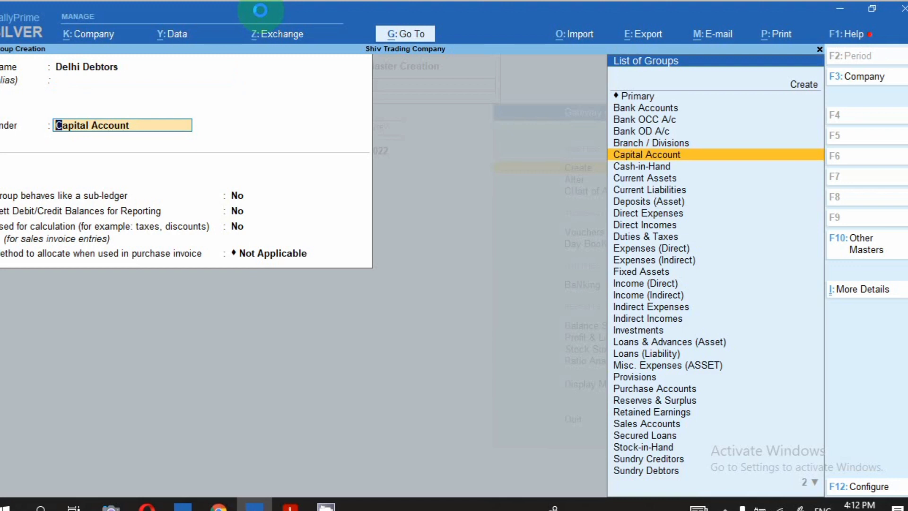
{"action": "type", "text": "Su"}
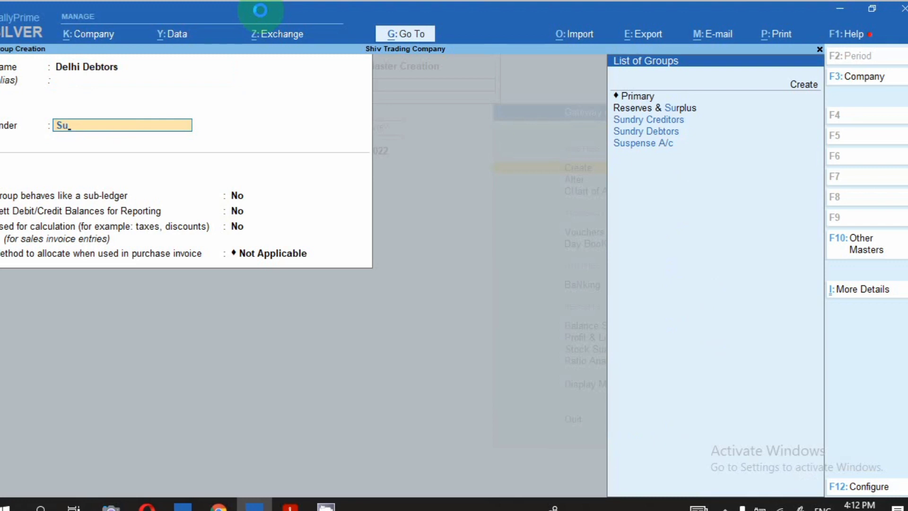
{"action": "key", "text": "Down"}
{"action": "key", "text": "Return"}
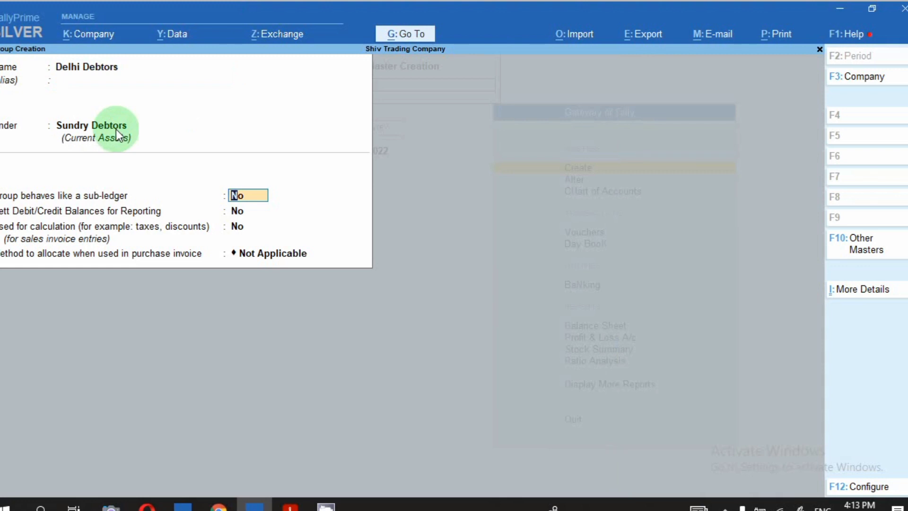
{"action": "key", "text": "ctrl"}
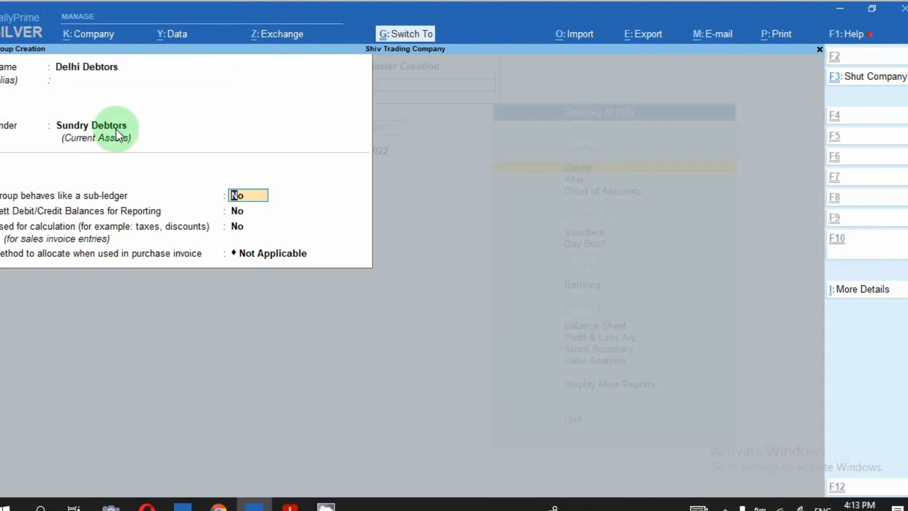
{"action": "key", "text": "ctrl+a"}
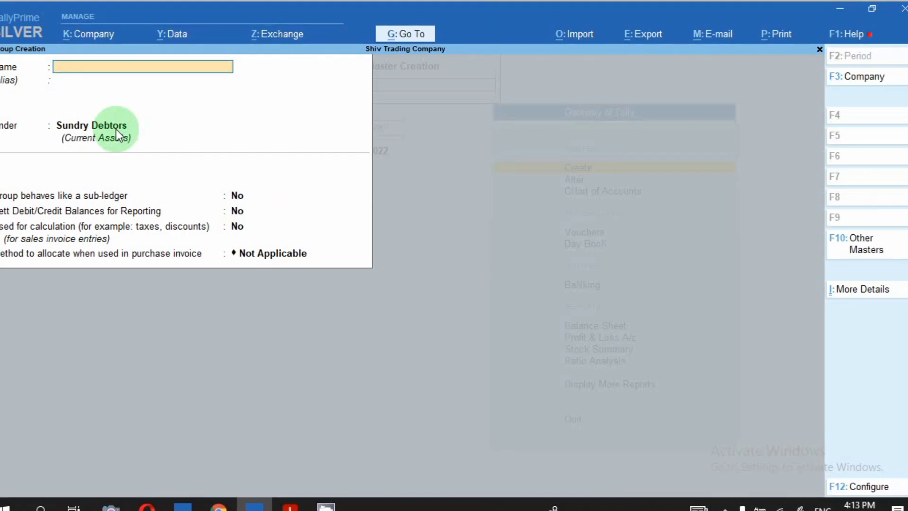
Step: Create a second group named Haryana Debtors under Sundry Debtors and save it
{"action": "type", "text": "Haryana Debtors"}
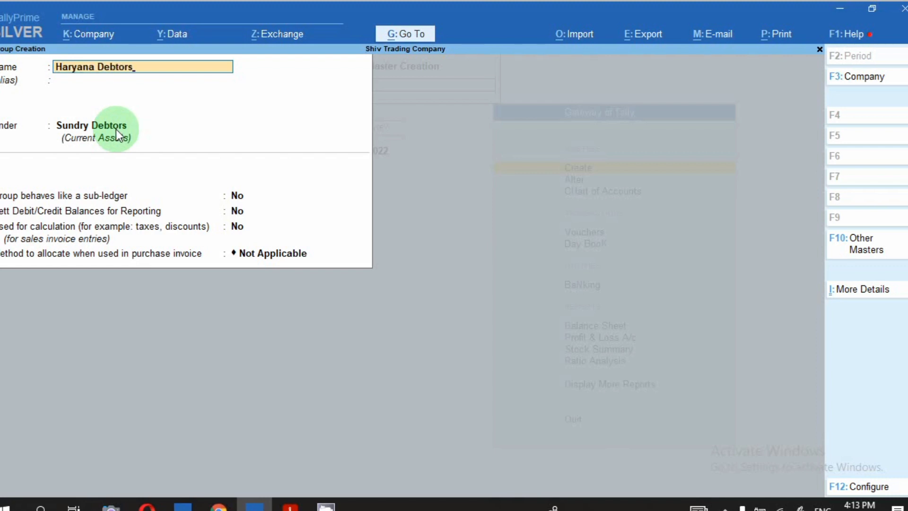
{"action": "key", "text": "Return"}
{"action": "key", "text": "Return"}
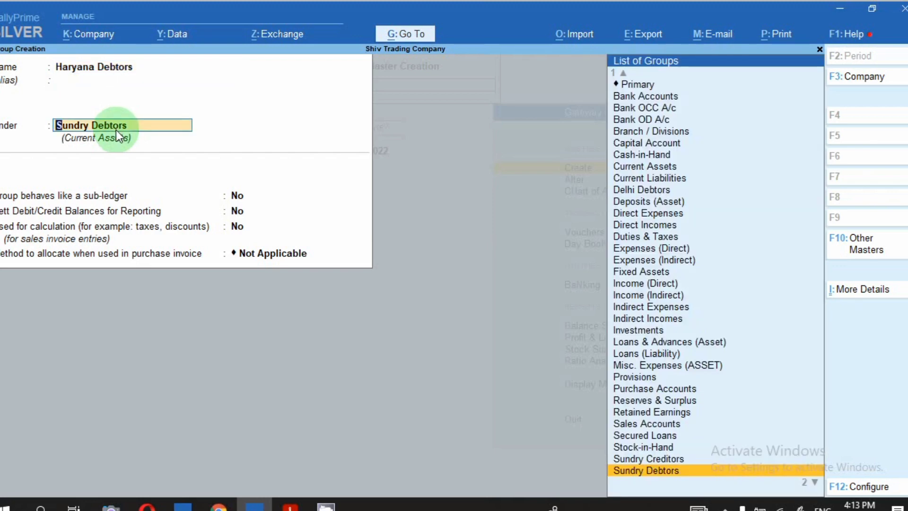
{"action": "key", "text": "ctrl"}
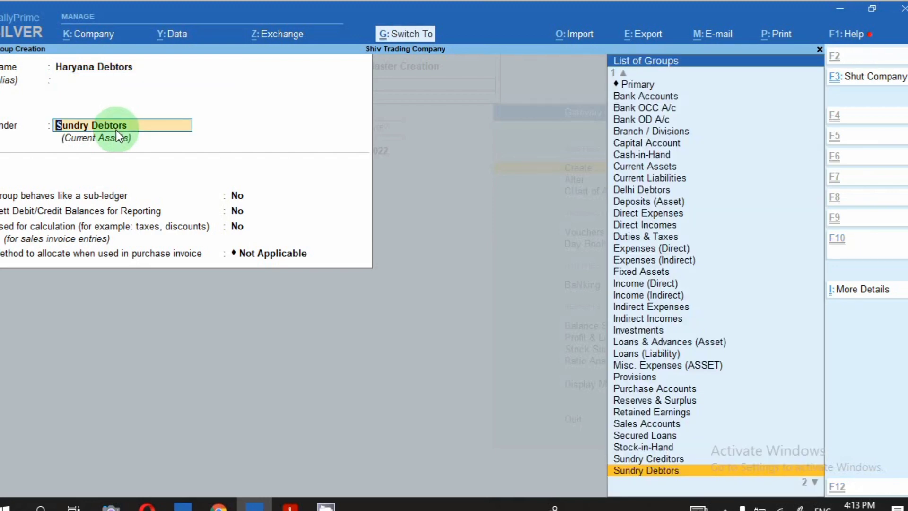
{"action": "key", "text": "ctrl+a"}
Step: Create the group Rajsthan Debtors under Sundry Debtors, save it and quit master creation
{"action": "type", "text": "Rajs"}
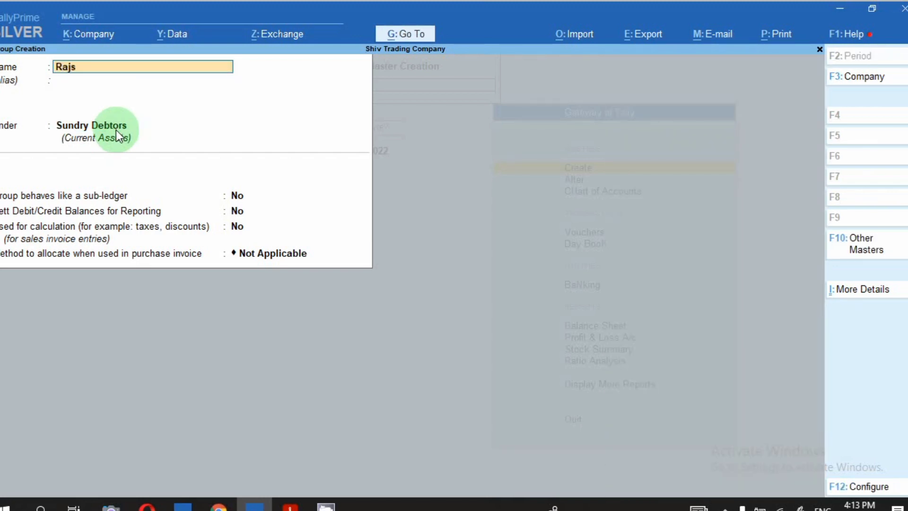
{"action": "type", "text": "than Debtors"}
{"action": "key", "text": "Return"}
{"action": "key", "text": "Return"}
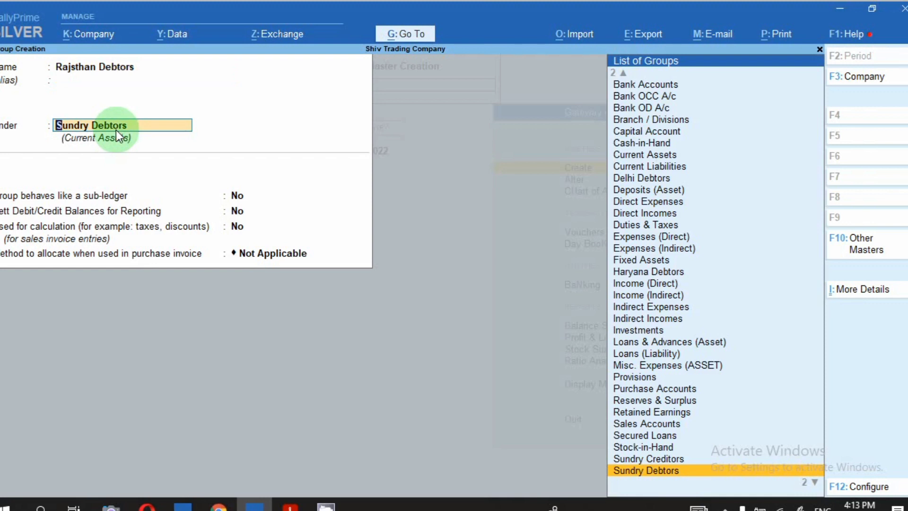
{"action": "key", "text": "ctrl"}
{"action": "key", "text": "ctrl+a"}
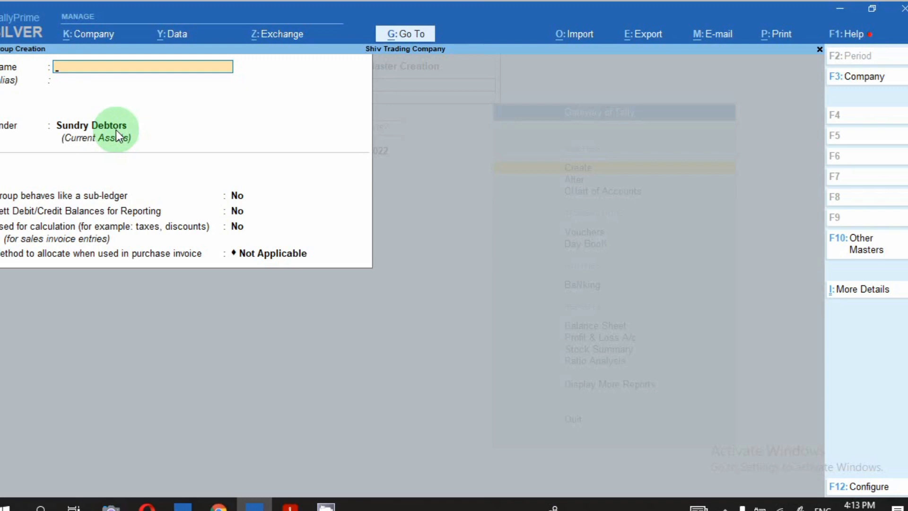
{"action": "key", "text": "Escape"}
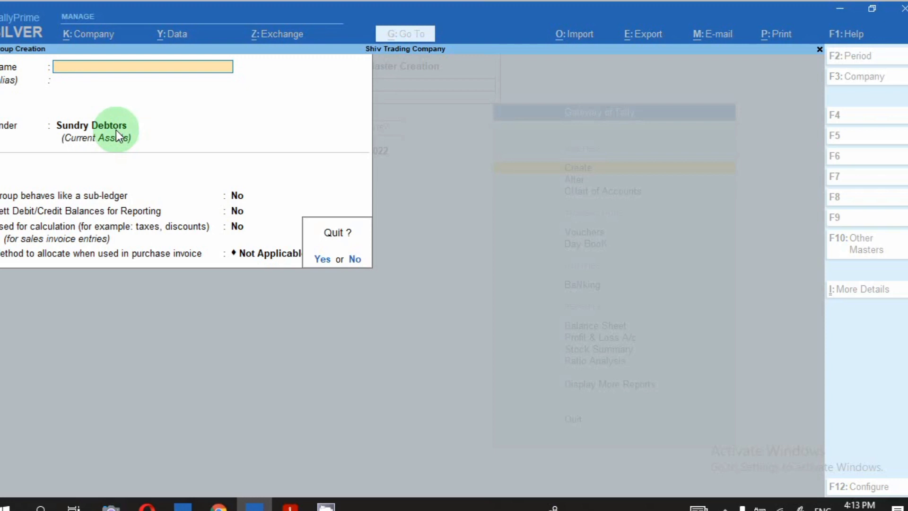
{"action": "key", "text": "y"}
{"action": "key", "text": "Escape"}
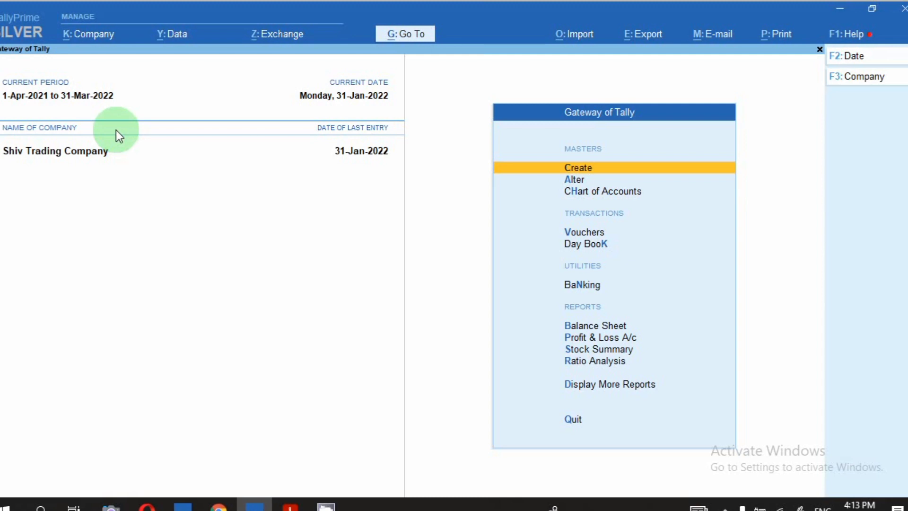
Step: Open the Statistics report from the Statements of Accounts and drill down into the list of ledgers
{"action": "key", "text": "Down"}
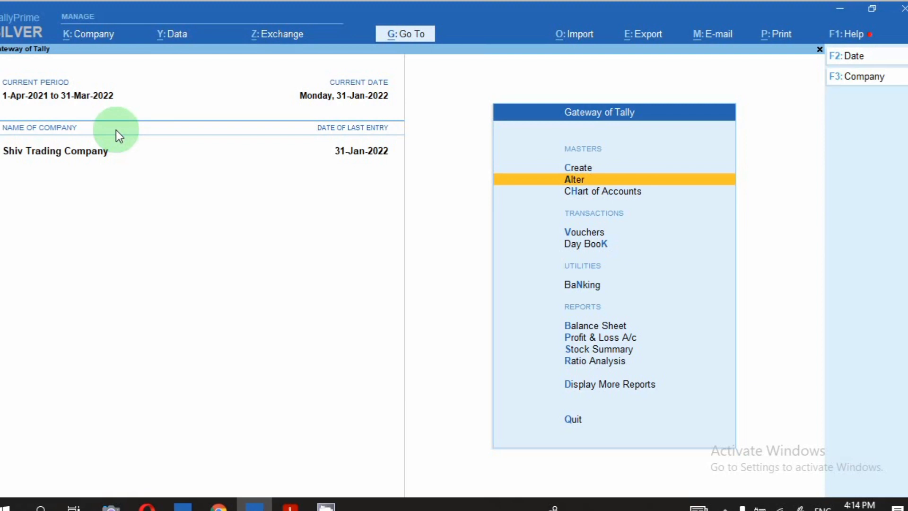
{"action": "key", "text": "Escape"}
{"action": "key", "text": "Escape"}
{"action": "key", "text": "d"}
{"action": "key", "text": "s"}
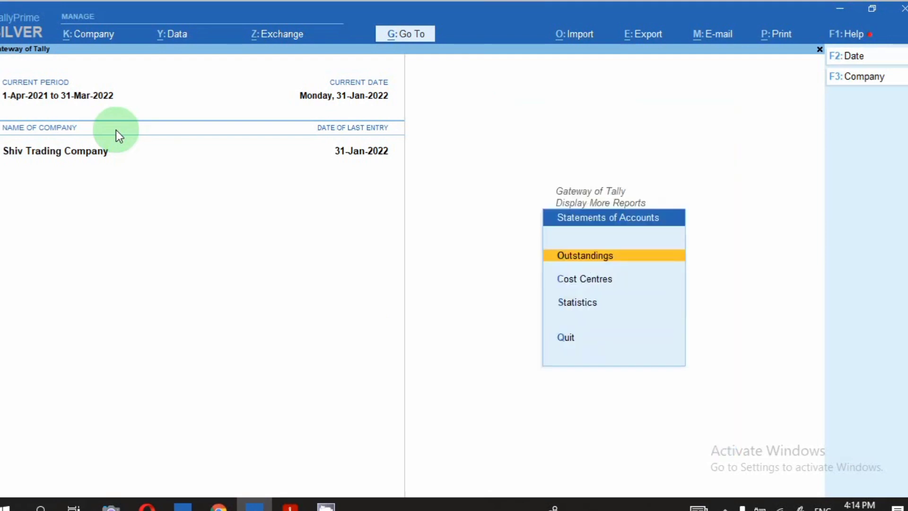
{"action": "key", "text": "s"}
{"action": "key", "text": "Right"}
{"action": "key", "text": "Up"}
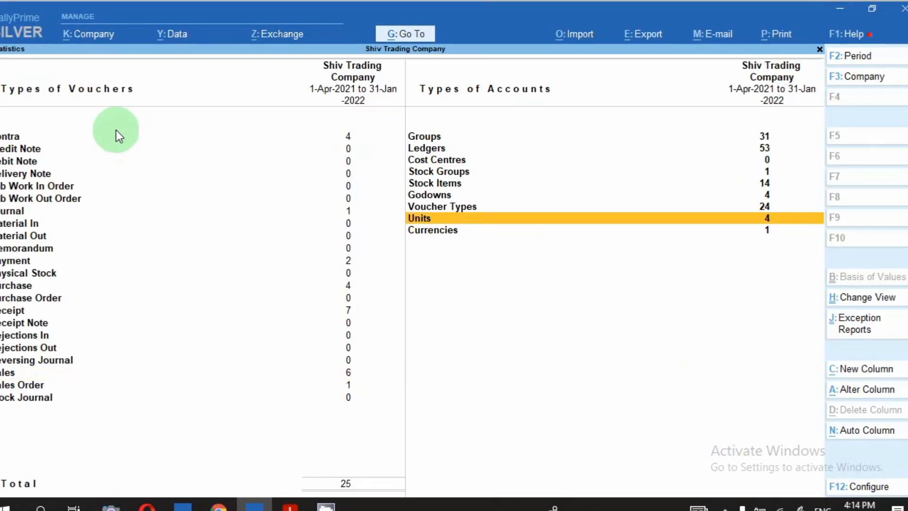
{"action": "key", "text": "Up"}
{"action": "key", "text": "Up"}
{"action": "key", "text": "Up"}
{"action": "key", "text": "Up"}
{"action": "key", "text": "Up"}
{"action": "key", "text": "Up"}
{"action": "key", "text": "Return"}
Step: Open the Avco Industries ledger under Sundry Debtors for alteration
{"action": "key", "text": "Down"}
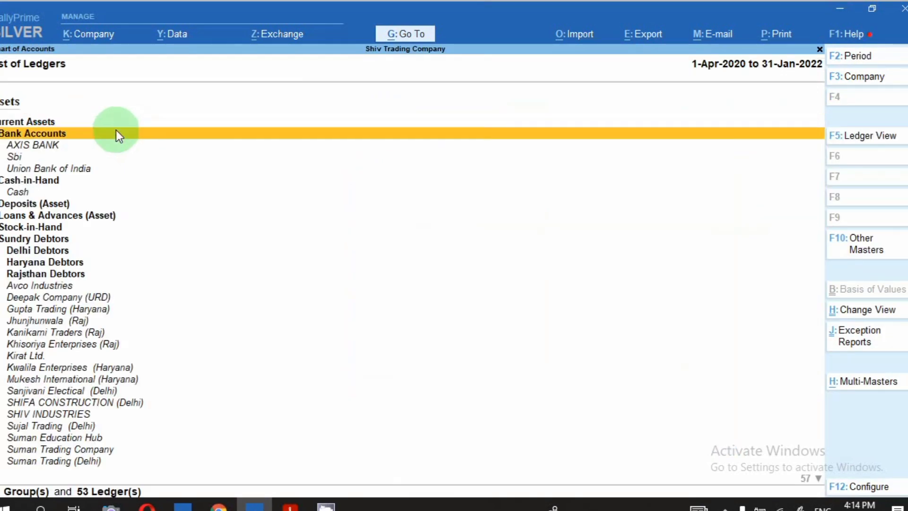
{"action": "key", "text": "Down"}
{"action": "key", "text": "Down"}
{"action": "key", "text": "Down"}
{"action": "key", "text": "Down"}
{"action": "key", "text": "Down"}
{"action": "key", "text": "Down"}
{"action": "key", "text": "Down"}
{"action": "key", "text": "Down"}
{"action": "key", "text": "Down"}
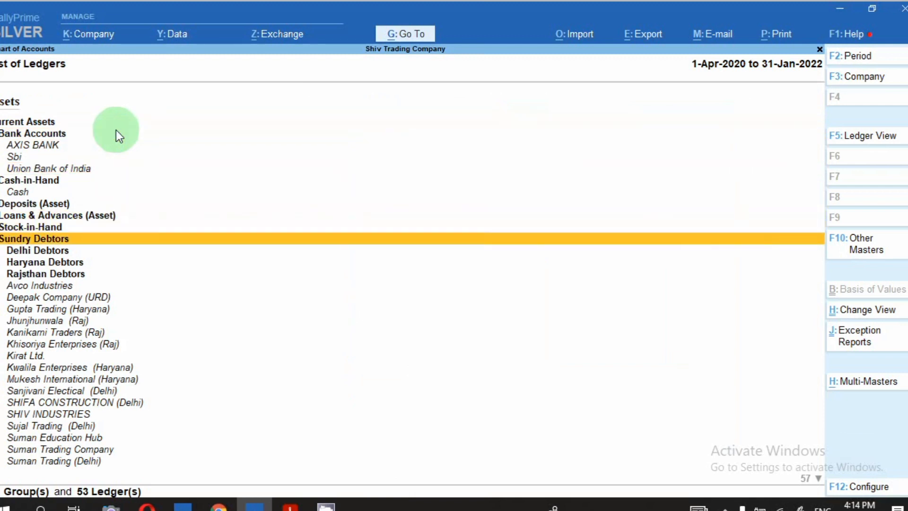
{"action": "key", "text": "Down"}
{"action": "key", "text": "Down"}
{"action": "key", "text": "Down"}
{"action": "key", "text": "Down"}
{"action": "key", "text": "Return"}
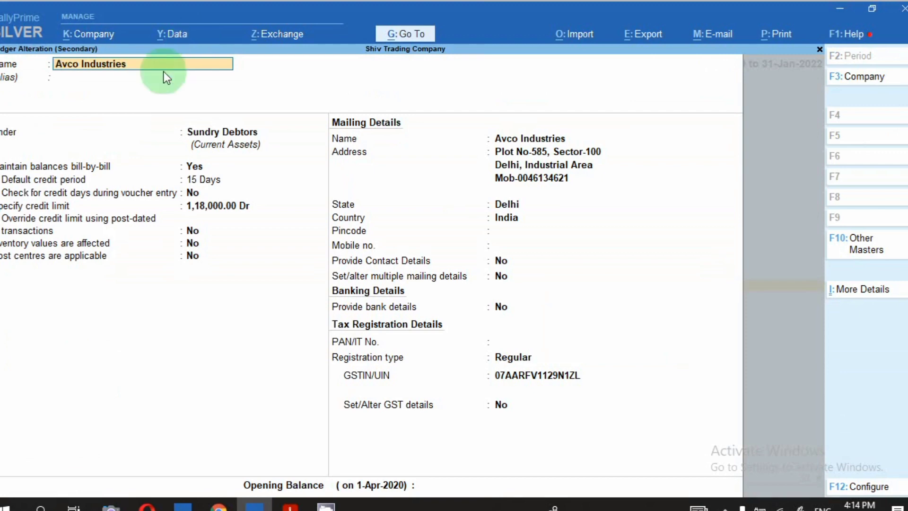
Step: Rename the ledger as Avco Industries (Delhi), place it under the Delhi Debtors group and save it
{"action": "left_click", "coordinate": [210, 132]}
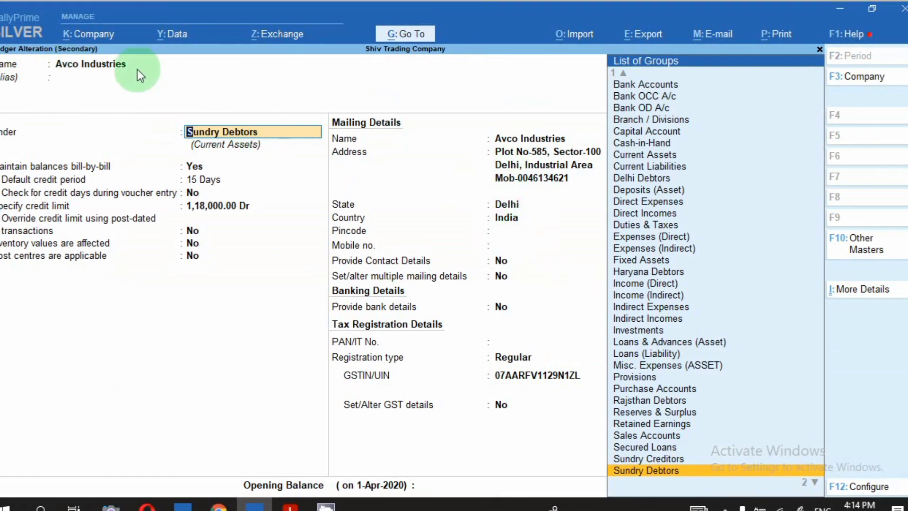
{"action": "left_click", "coordinate": [99, 62]}
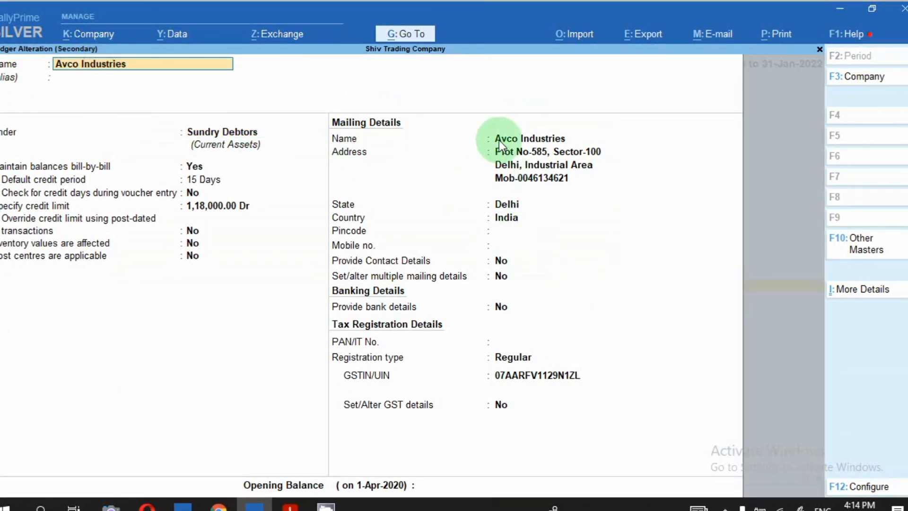
{"action": "type", "text": "(Delhi)"}
{"action": "key", "text": "Return"}
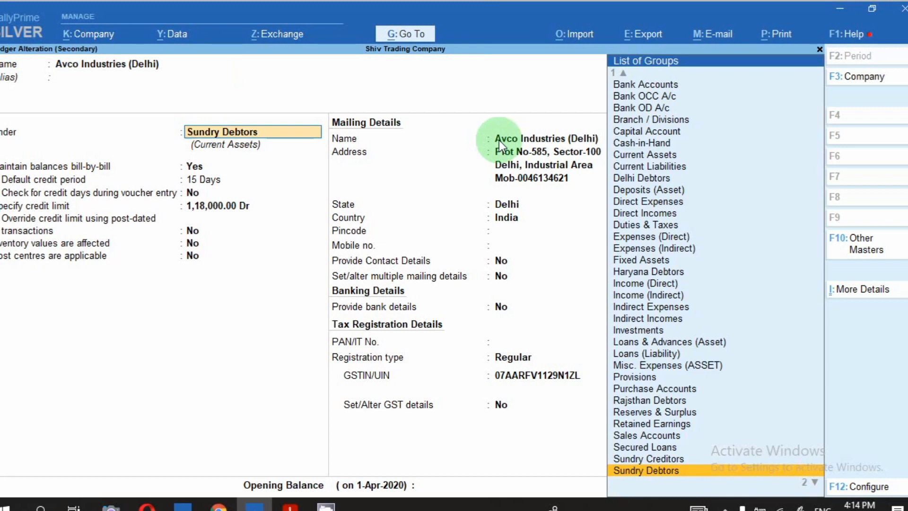
{"action": "type", "text": "Del"}
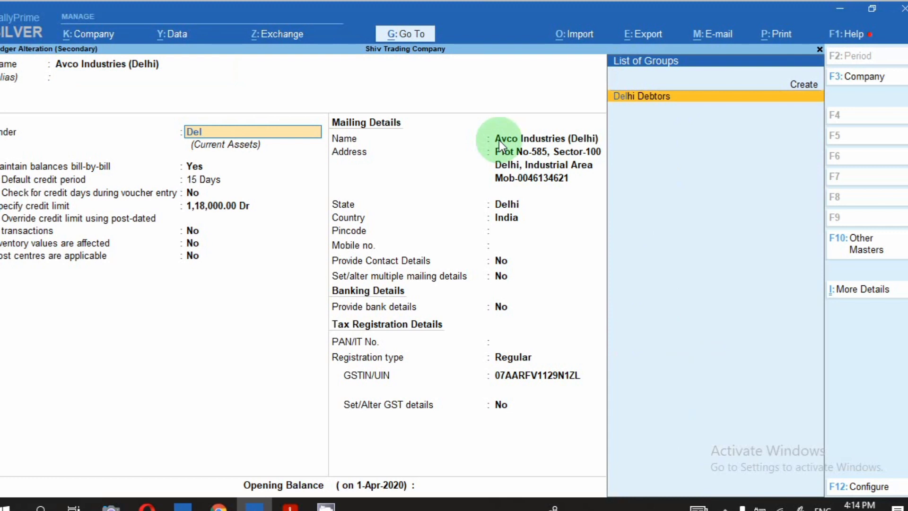
{"action": "key", "text": "Return"}
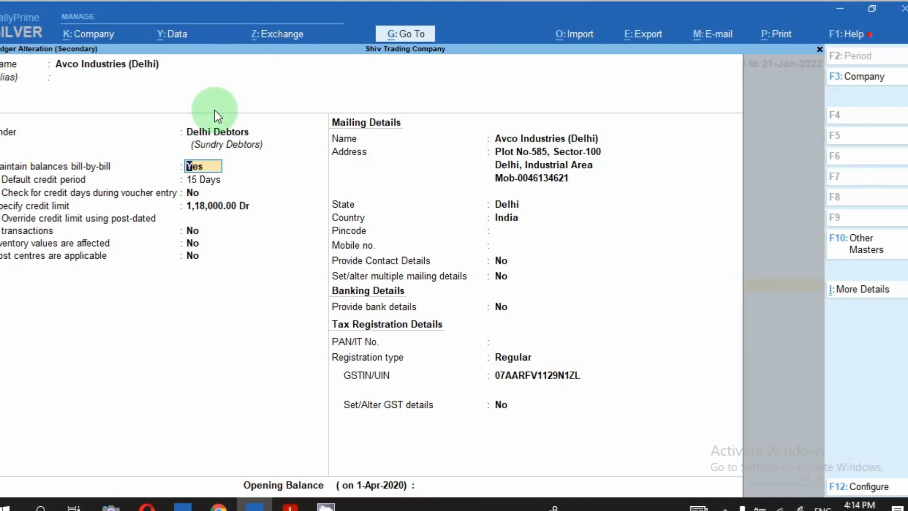
{"action": "key", "text": "ctrl"}
{"action": "key", "text": "ctrl+a"}
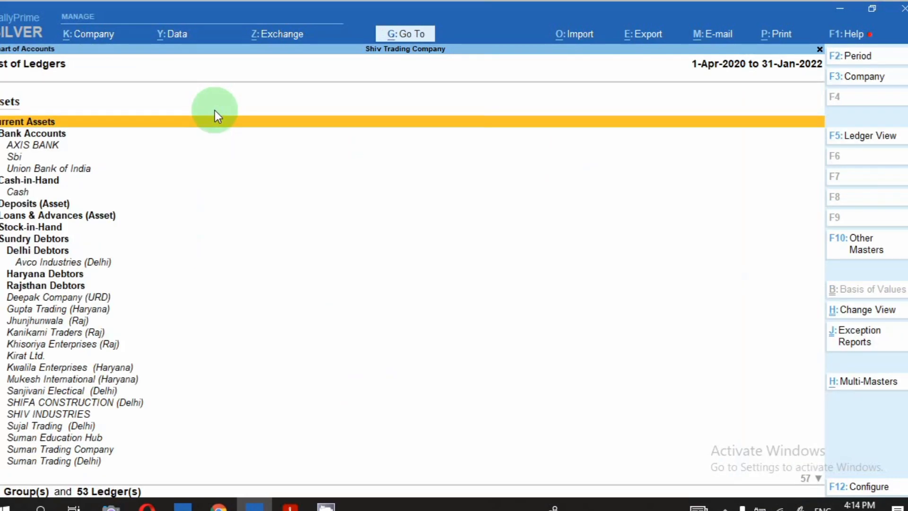
Step: Move the Deepak Company (URD) ledger under the Delhi Debtors group and save it
{"action": "key", "text": "Down"}
{"action": "key", "text": "Down"}
{"action": "key", "text": "Down"}
{"action": "key", "text": "Down"}
{"action": "key", "text": "Down"}
{"action": "key", "text": "Down"}
{"action": "key", "text": "Down"}
{"action": "key", "text": "Down"}
{"action": "key", "text": "Down"}
{"action": "key", "text": "Down"}
{"action": "key", "text": "Down"}
{"action": "key", "text": "Down"}
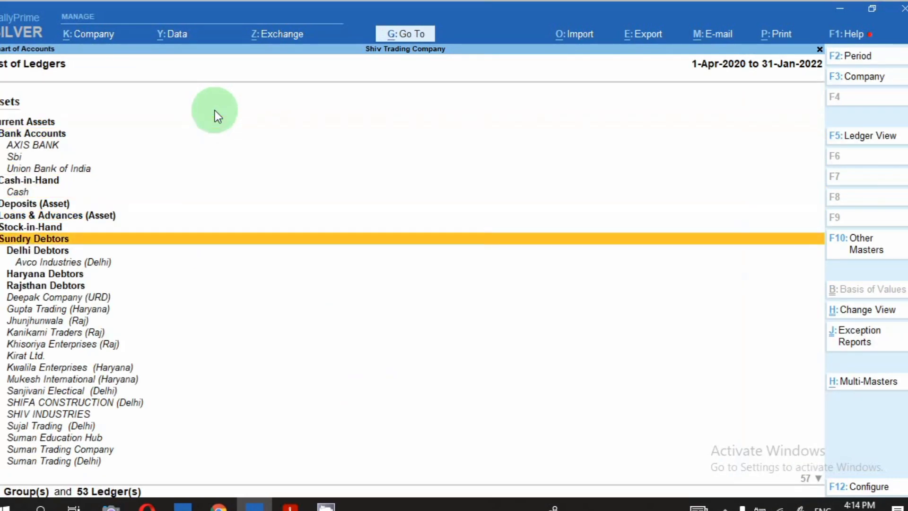
{"action": "key", "text": "Down"}
{"action": "key", "text": "Down"}
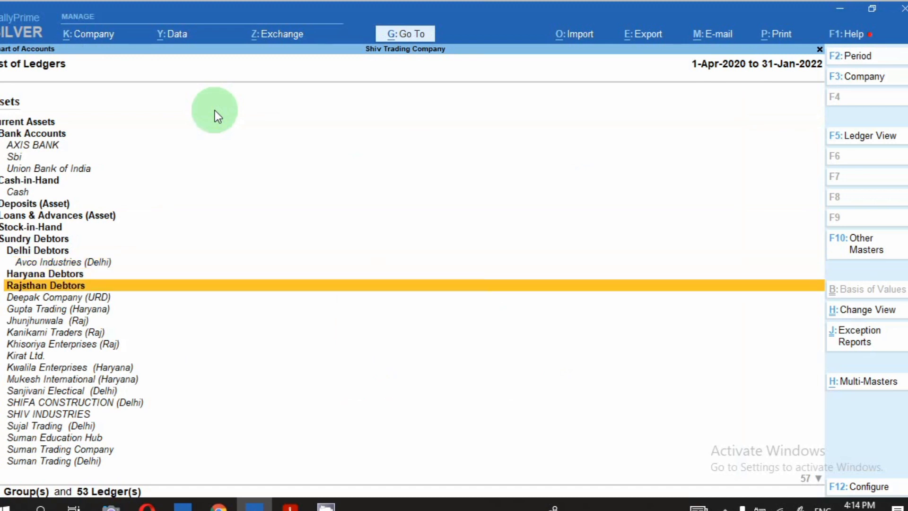
{"action": "key", "text": "Down"}
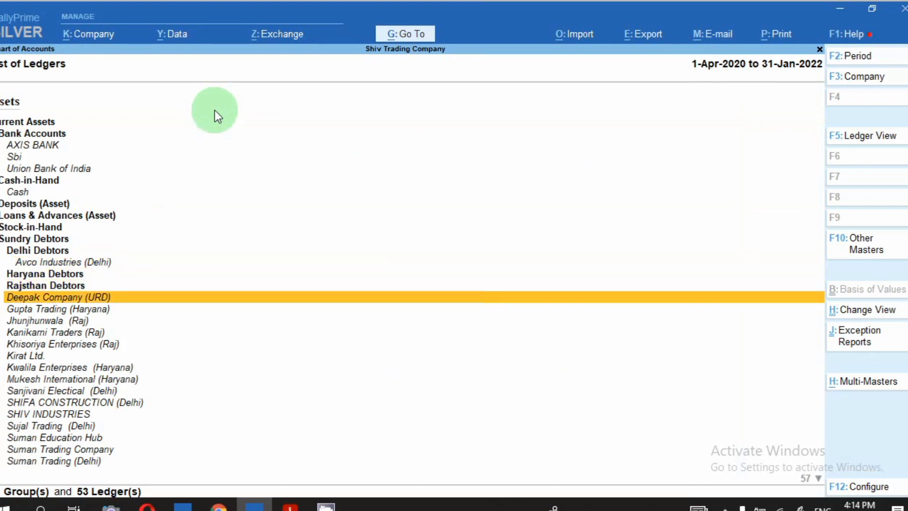
{"action": "key", "text": "Return"}
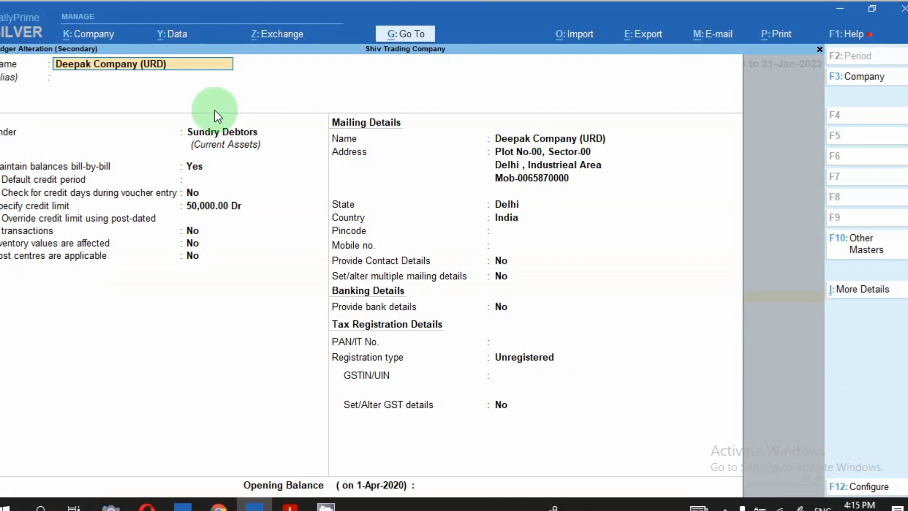
{"action": "left_click", "coordinate": [211, 131]}
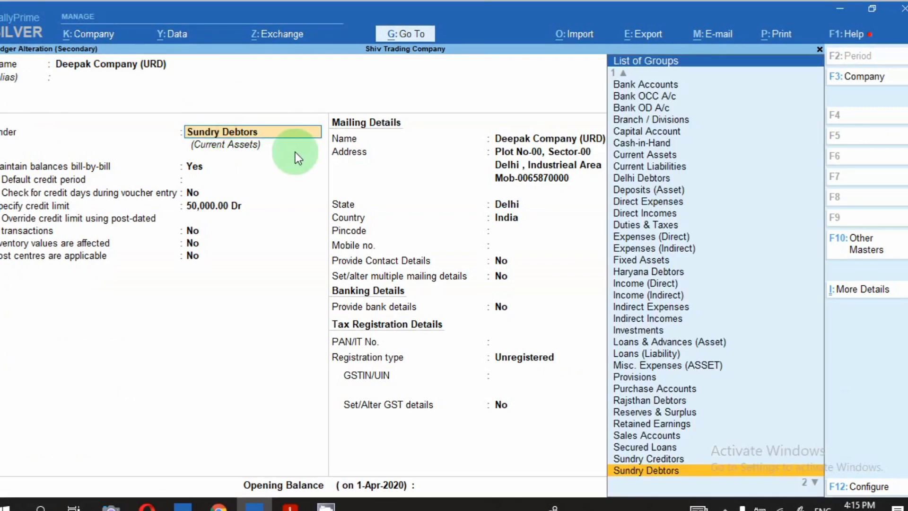
{"action": "type", "text": "Del"}
{"action": "key", "text": "Return"}
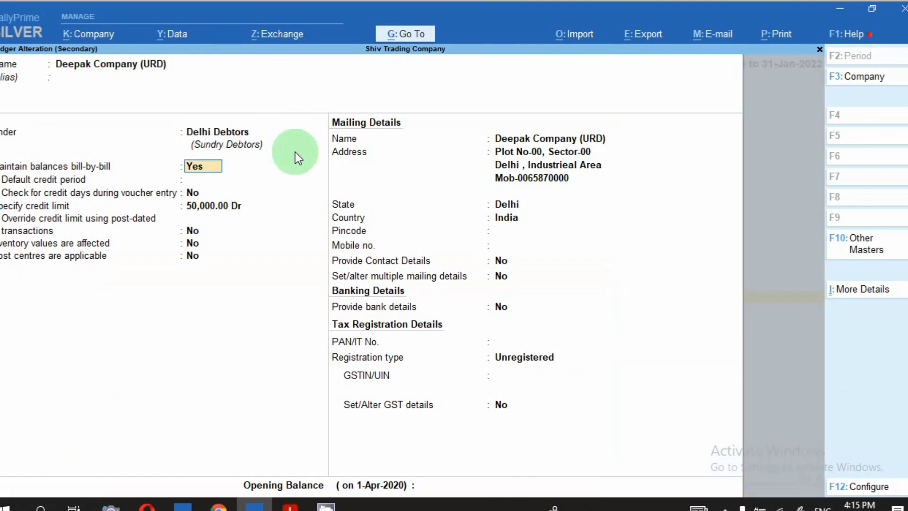
{"action": "key", "text": "ctrl"}
{"action": "key", "text": "ctrl+a"}
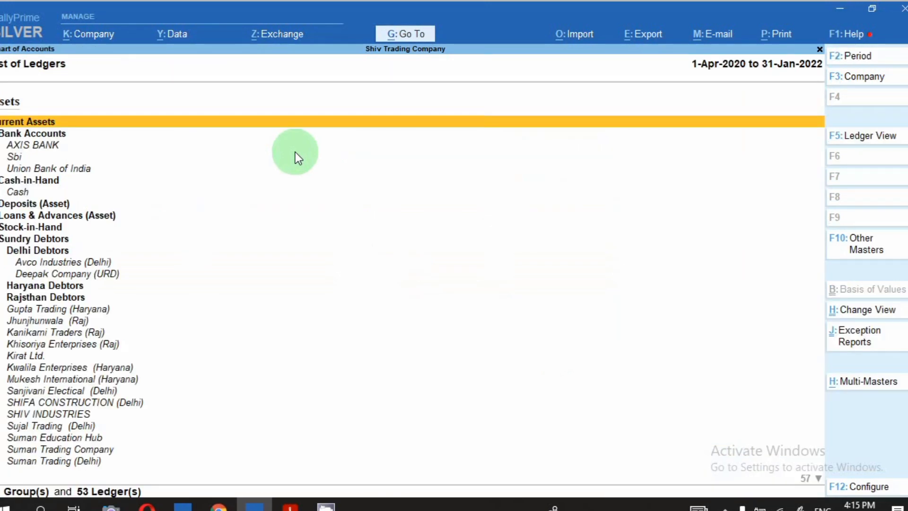
Step: Move the Gupta Trading (Haryana) ledger under the Haryana Debtors group and save it
{"action": "key", "text": "Down"}
{"action": "key", "text": "Down"}
{"action": "key", "text": "Down"}
{"action": "key", "text": "Down"}
{"action": "key", "text": "Down"}
{"action": "key", "text": "Down"}
{"action": "key", "text": "Down"}
{"action": "key", "text": "Down"}
{"action": "key", "text": "Down"}
{"action": "key", "text": "Down"}
{"action": "key", "text": "Down"}
{"action": "key", "text": "Down"}
{"action": "key", "text": "Down"}
{"action": "key", "text": "Down"}
{"action": "key", "text": "Down"}
{"action": "key", "text": "Down"}
{"action": "key", "text": "Down"}
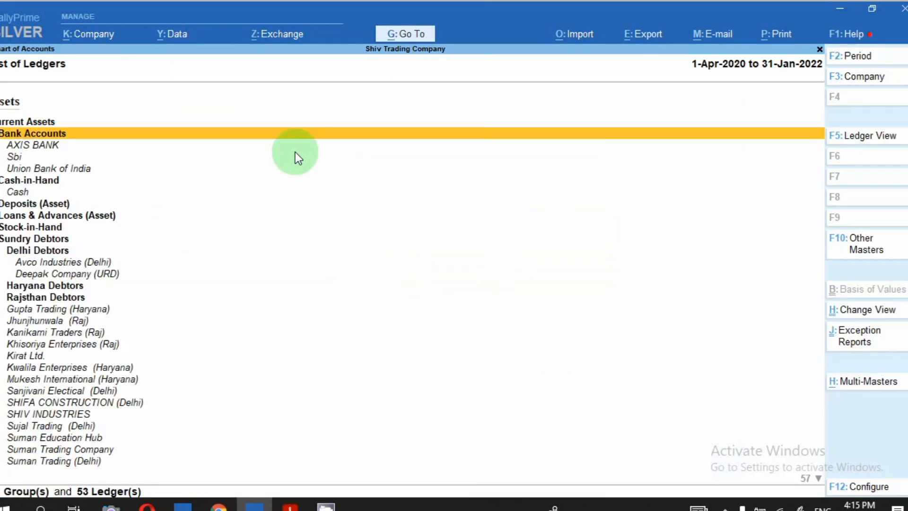
{"action": "key", "text": "Return"}
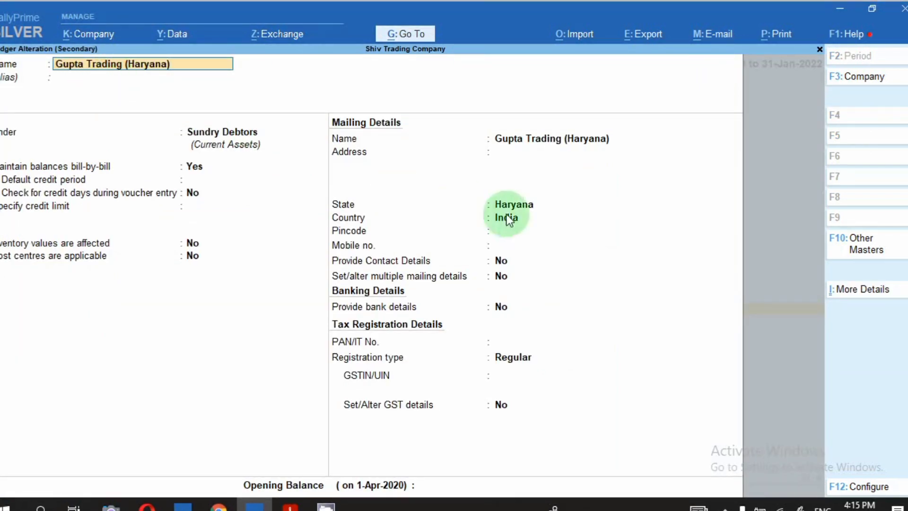
{"action": "left_click", "coordinate": [237, 135]}
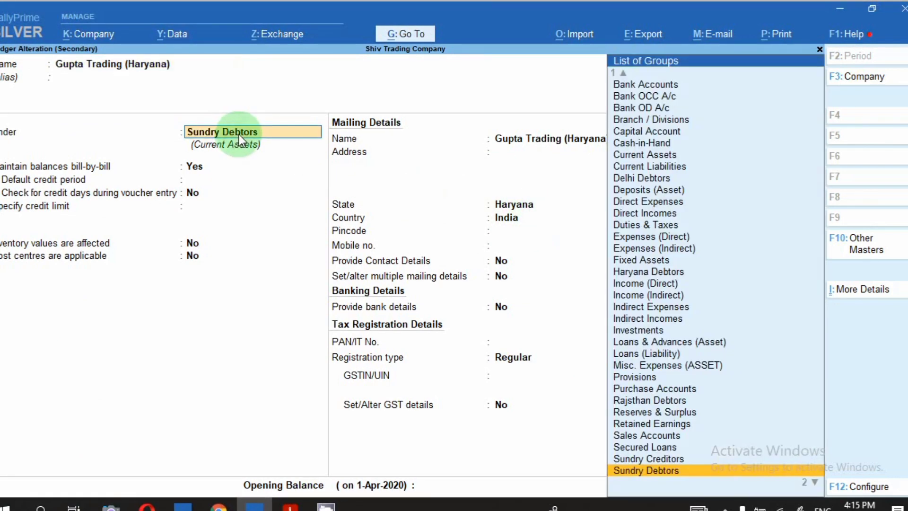
{"action": "type", "text": "Ha"}
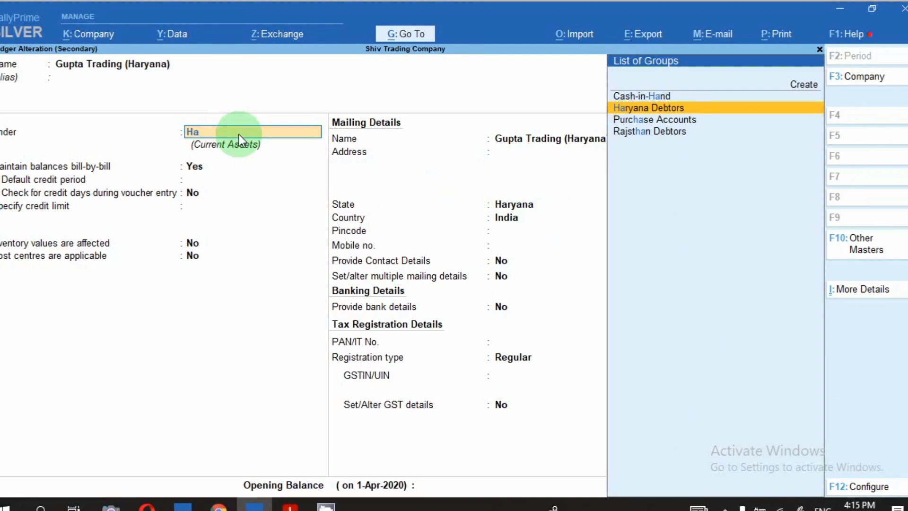
{"action": "key", "text": "Return"}
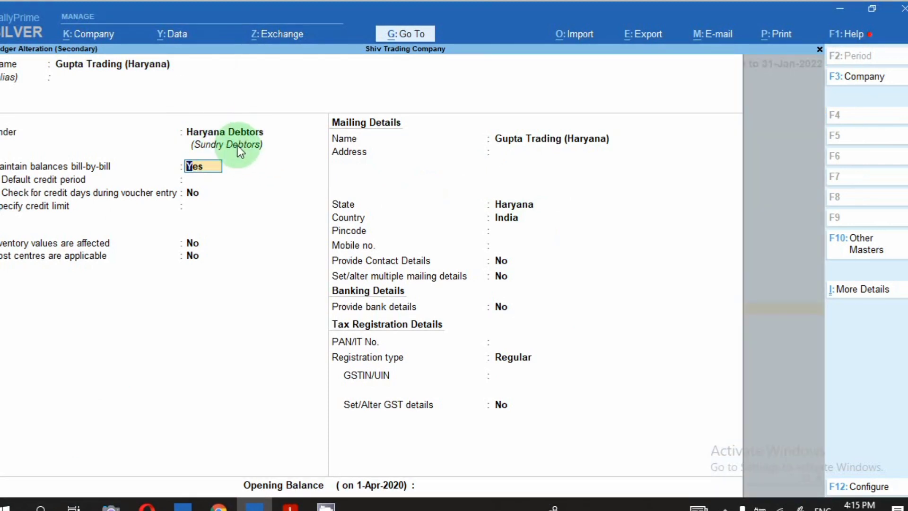
{"action": "key", "text": "ctrl"}
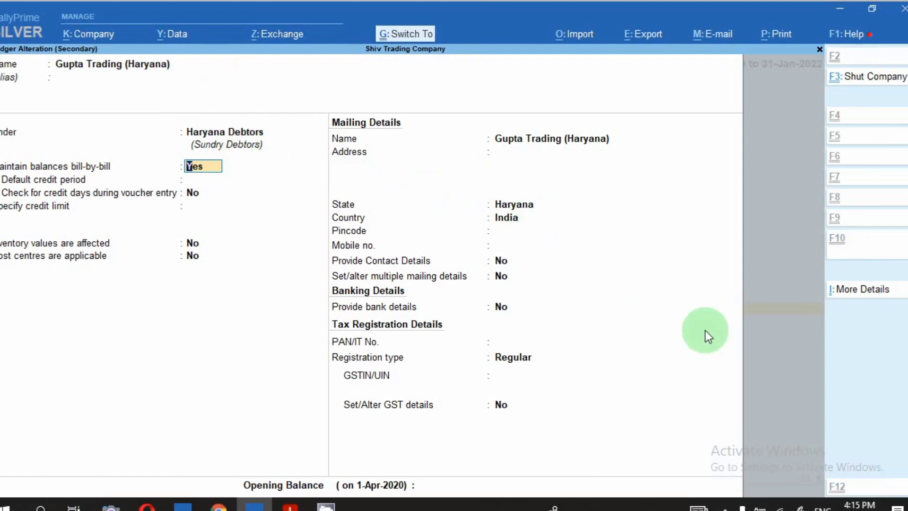
{"action": "key", "text": "ctrl+a"}
{"action": "key", "text": "Down"}
{"action": "key", "text": "Down"}
{"action": "key", "text": "Down"}
{"action": "key", "text": "Down"}
{"action": "key", "text": "Down"}
{"action": "key", "text": "Down"}
{"action": "key", "text": "Down"}
{"action": "key", "text": "Down"}
{"action": "key", "text": "Down"}
{"action": "key", "text": "Down"}
{"action": "key", "text": "Down"}
{"action": "key", "text": "Down"}
{"action": "key", "text": "Down"}
{"action": "key", "text": "Down"}
{"action": "key", "text": "Down"}
{"action": "key", "text": "Down"}
{"action": "key", "text": "Down"}
{"action": "key", "text": "Down"}
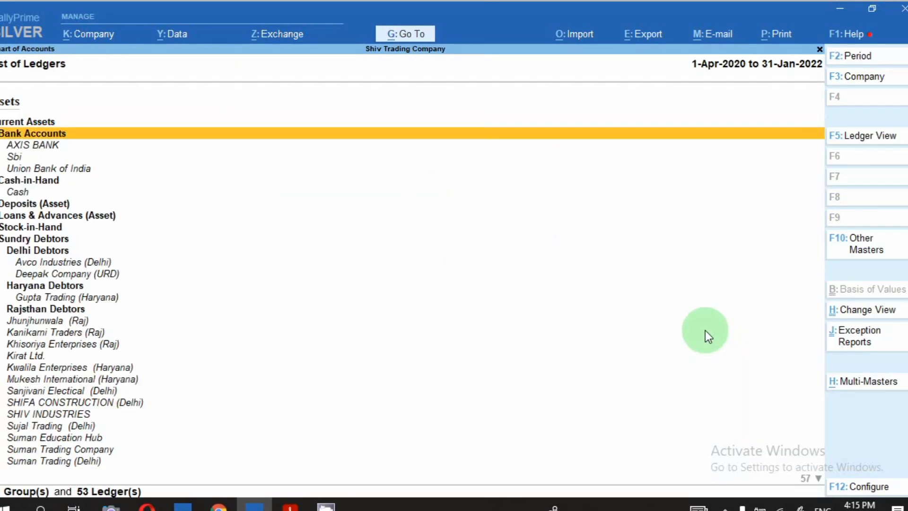
{"action": "key", "text": "Up"}
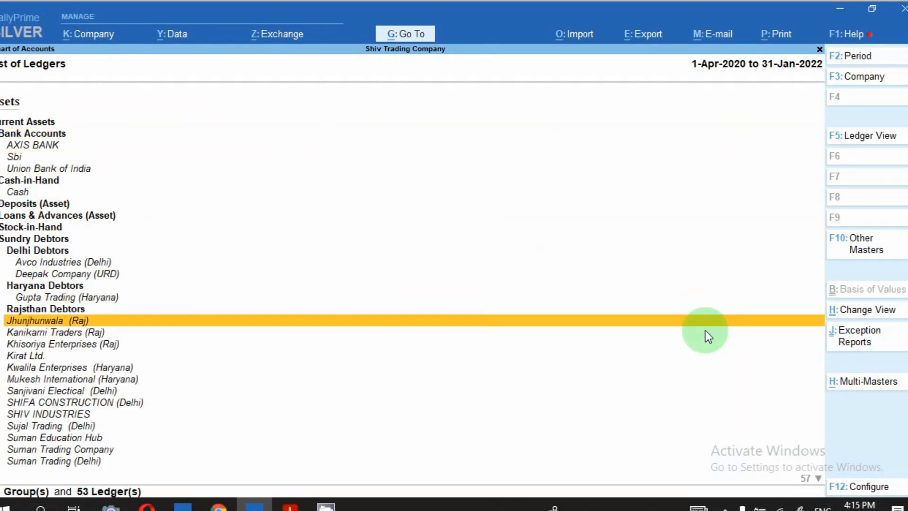
{"action": "key", "text": "Return"}
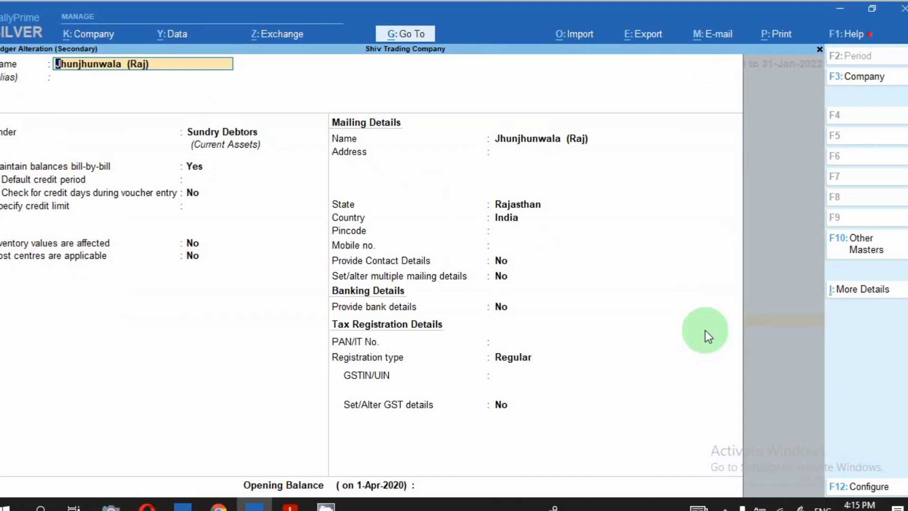
{"action": "key", "text": "Return"}
{"action": "key", "text": "Return"}
{"action": "type", "text": "R"}
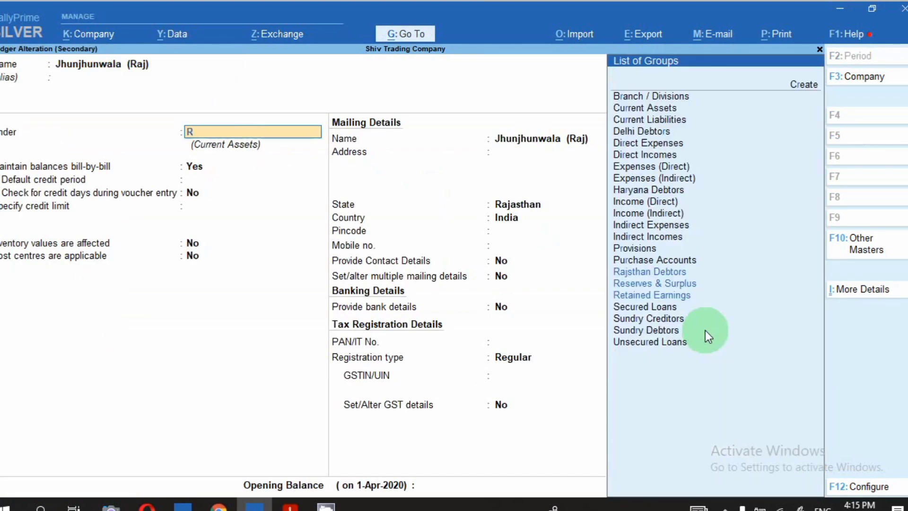
{"action": "type", "text": "a"}
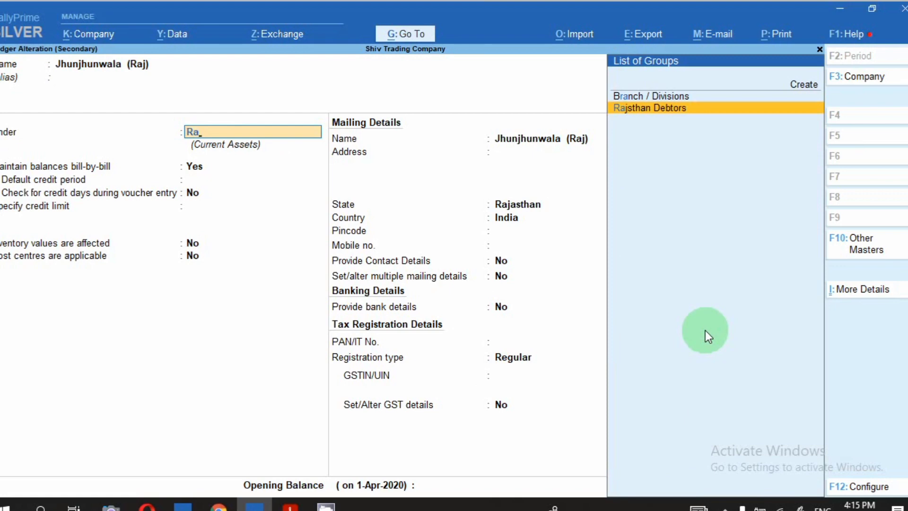
{"action": "key", "text": "Return"}
{"action": "key", "text": "ctrl+a"}
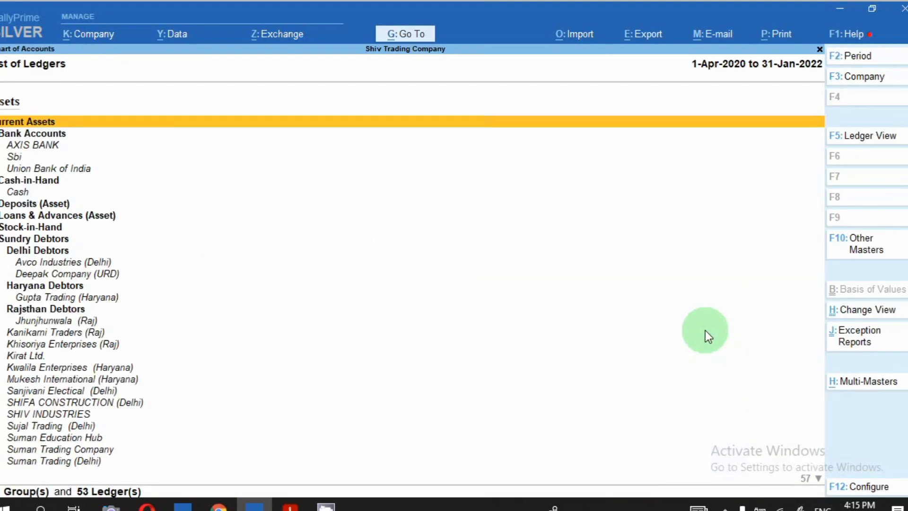
Step: Move the Kanikarni Traders (Raj) ledger under the Rajsthan Debtors group and save it
{"action": "key", "text": "Down"}
{"action": "key", "text": "Down"}
{"action": "key", "text": "Down"}
{"action": "key", "text": "Down"}
{"action": "key", "text": "Down"}
{"action": "key", "text": "Down"}
{"action": "key", "text": "Down"}
{"action": "key", "text": "Down"}
{"action": "key", "text": "Down"}
{"action": "key", "text": "Down"}
{"action": "key", "text": "Down"}
{"action": "key", "text": "Down"}
{"action": "key", "text": "Down"}
{"action": "key", "text": "Down"}
{"action": "key", "text": "Down"}
{"action": "key", "text": "Down"}
{"action": "key", "text": "Down"}
{"action": "key", "text": "Down"}
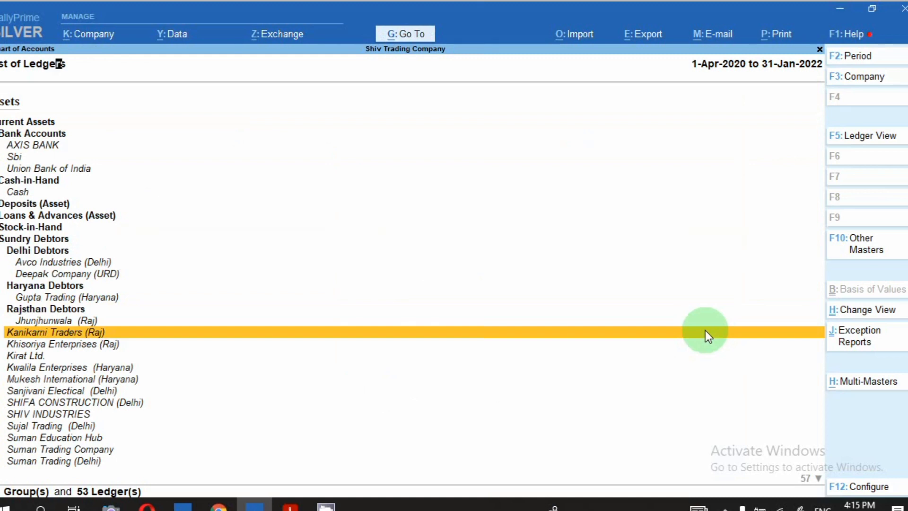
{"action": "key", "text": "Return"}
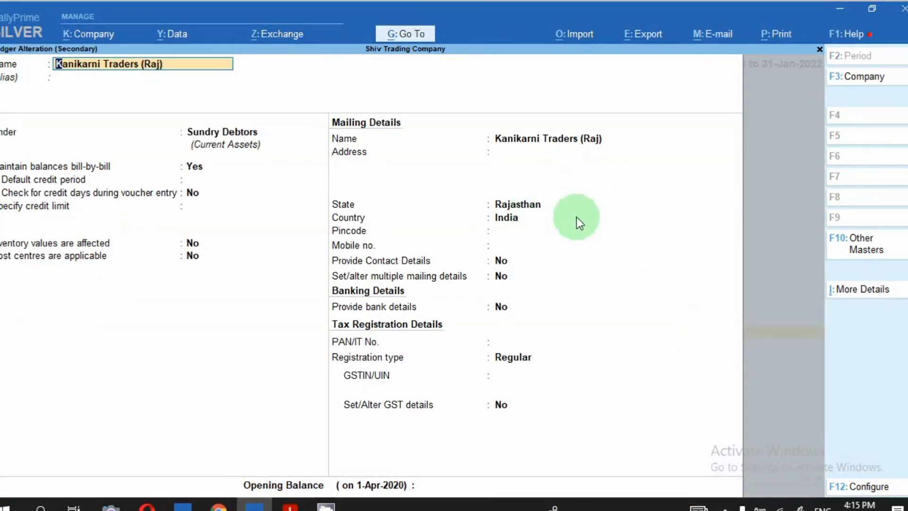
{"action": "left_click", "coordinate": [250, 132]}
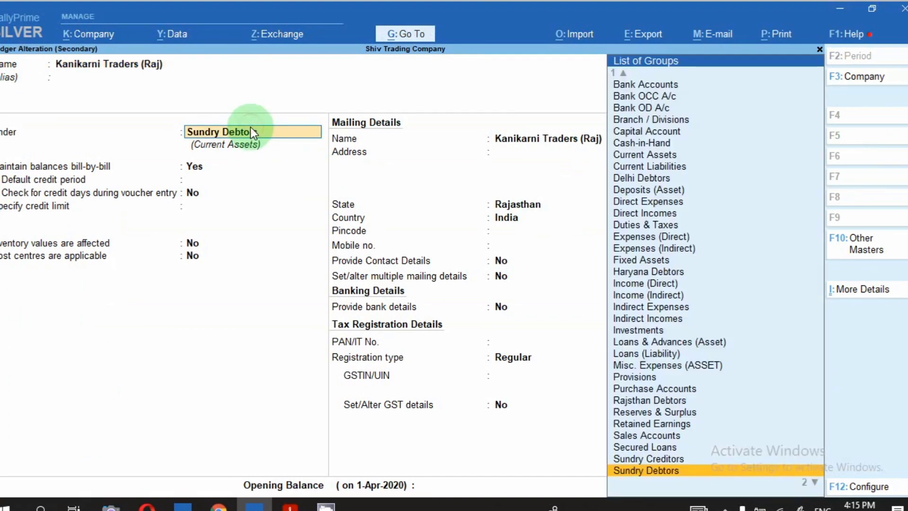
{"action": "type", "text": "Raj"}
{"action": "key", "text": "Return"}
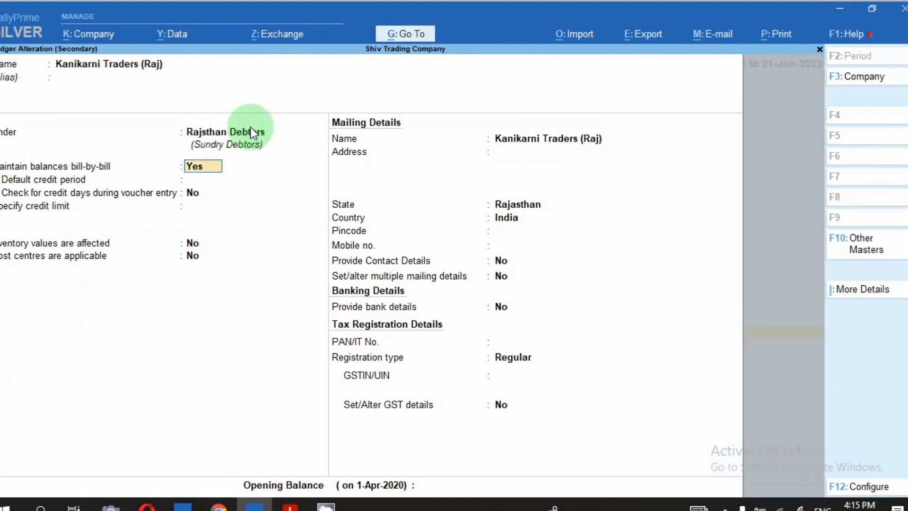
{"action": "key", "text": "ctrl+a"}
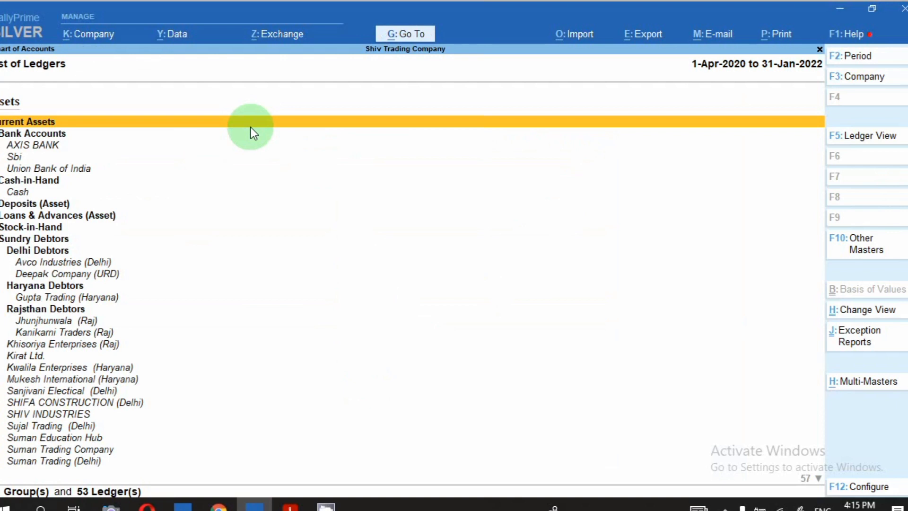
Step: Move the Khisoriya Enterprises (Raj) ledger under the Rajsthan Debtors group and save it
{"action": "key", "text": "Down"}
{"action": "key", "text": "Down"}
{"action": "key", "text": "Down"}
{"action": "key", "text": "Down"}
{"action": "key", "text": "Down"}
{"action": "key", "text": "Down"}
{"action": "key", "text": "Down"}
{"action": "key", "text": "Down"}
{"action": "key", "text": "Down"}
{"action": "key", "text": "Down"}
{"action": "key", "text": "Down"}
{"action": "key", "text": "Down"}
{"action": "key", "text": "Down"}
{"action": "key", "text": "Down"}
{"action": "key", "text": "Down"}
{"action": "key", "text": "Down"}
{"action": "key", "text": "Down"}
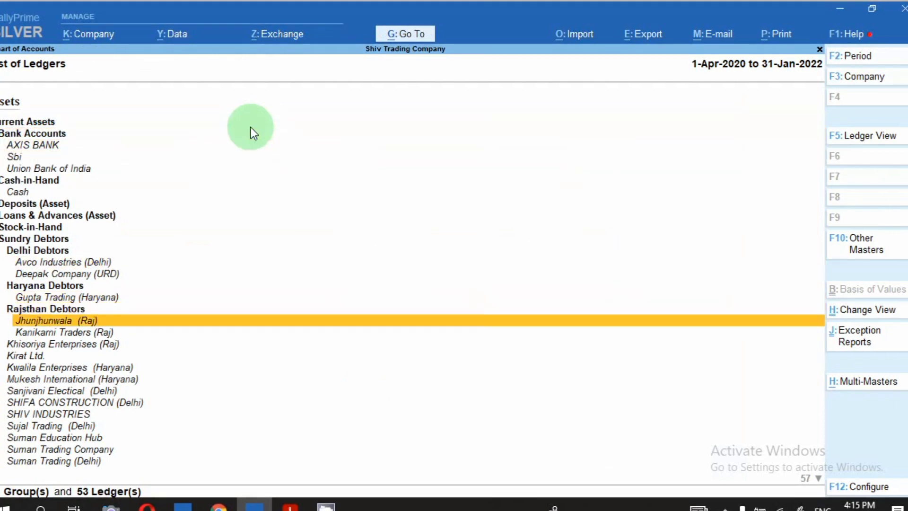
{"action": "key", "text": "Down"}
{"action": "key", "text": "Down"}
{"action": "key", "text": "Return"}
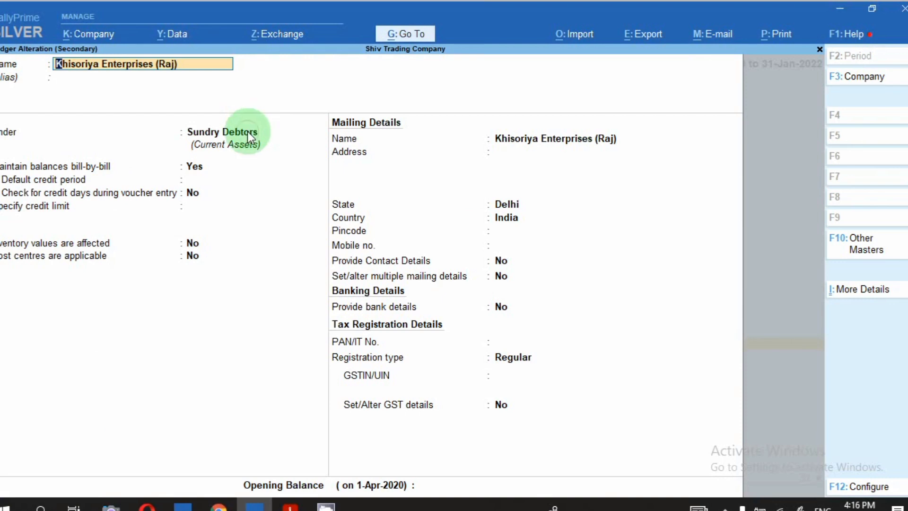
{"action": "left_click", "coordinate": [248, 132]}
{"action": "type", "text": "Raj"}
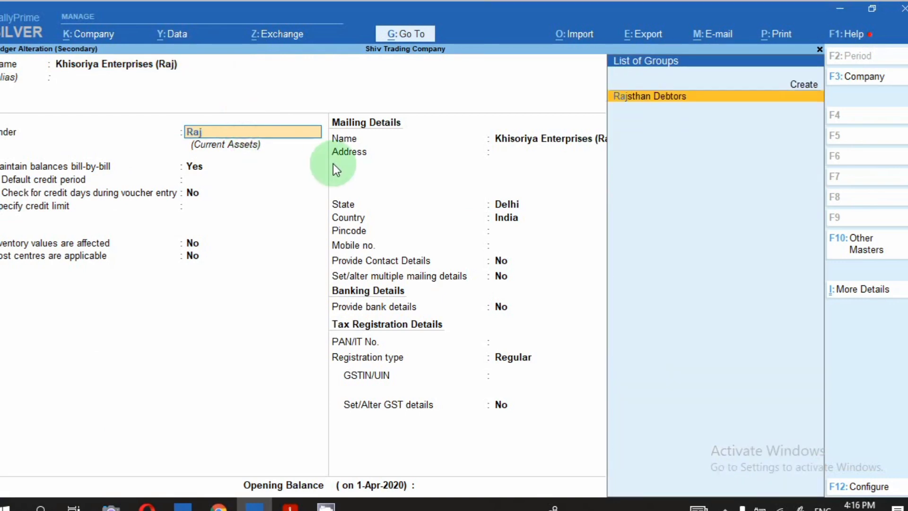
{"action": "key", "text": "Return"}
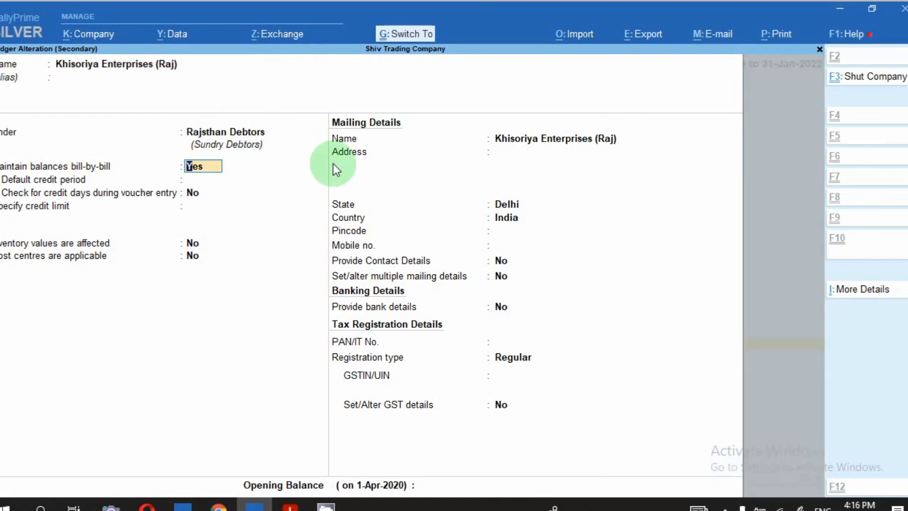
{"action": "key", "text": "ctrl+a"}
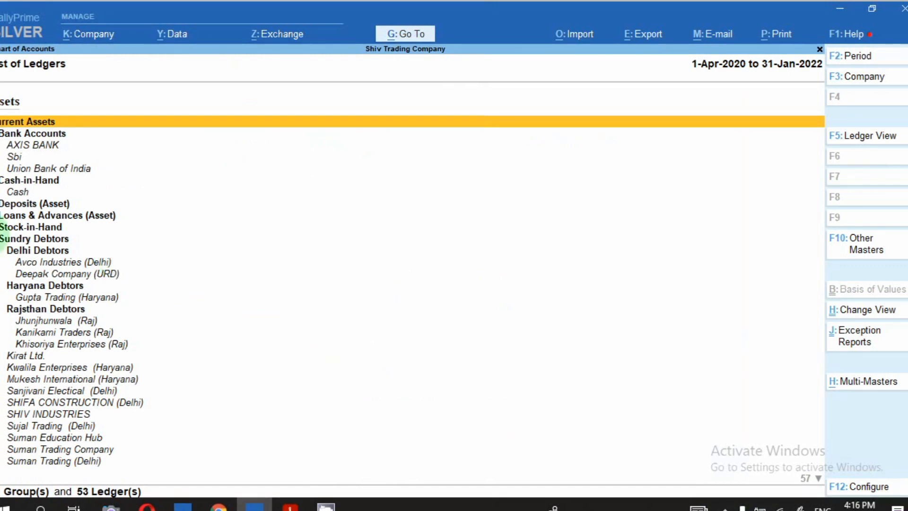
Step: Mark the Sundry Debtors, Delhi Debtors, Haryana Debtors and Rajsthan Debtors lines in the ledger list to review the grouping
{"action": "left_click", "coordinate": [21, 240]}
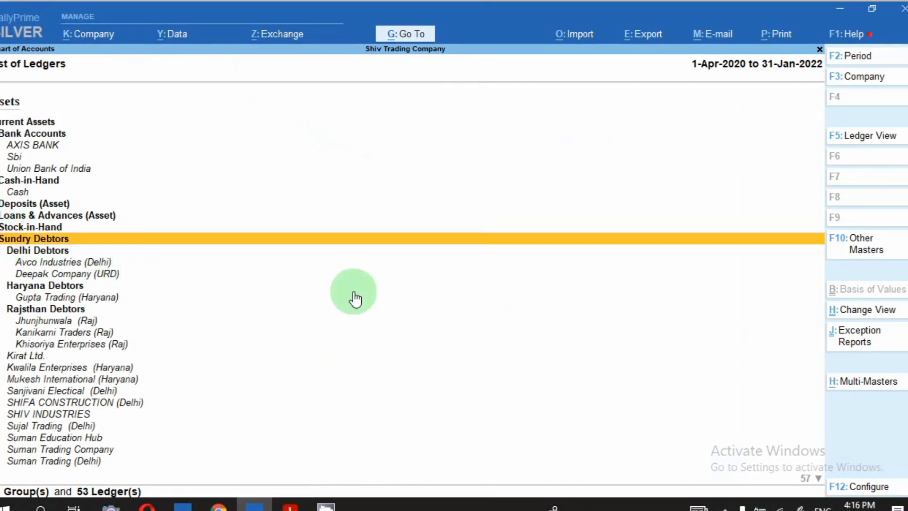
{"action": "key", "text": "Down"}
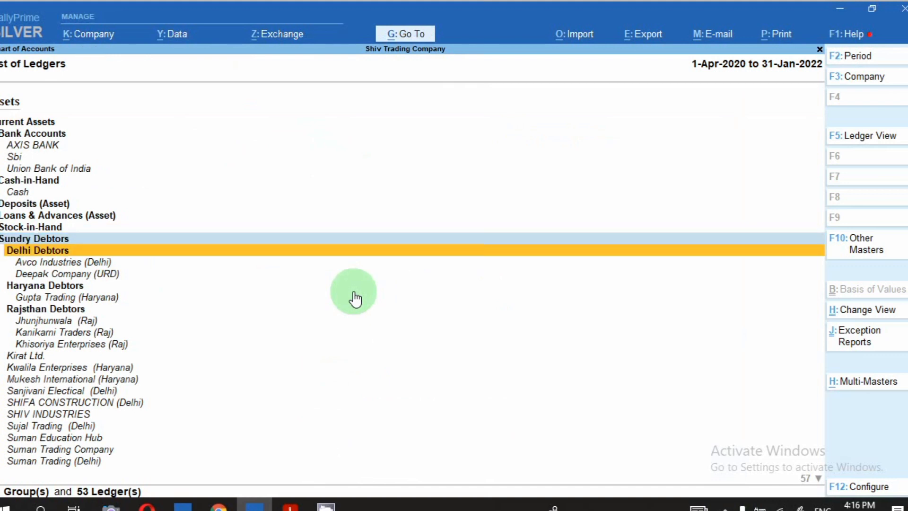
{"action": "key", "text": "Down"}
{"action": "key", "text": "Down"}
{"action": "key", "text": "Down"}
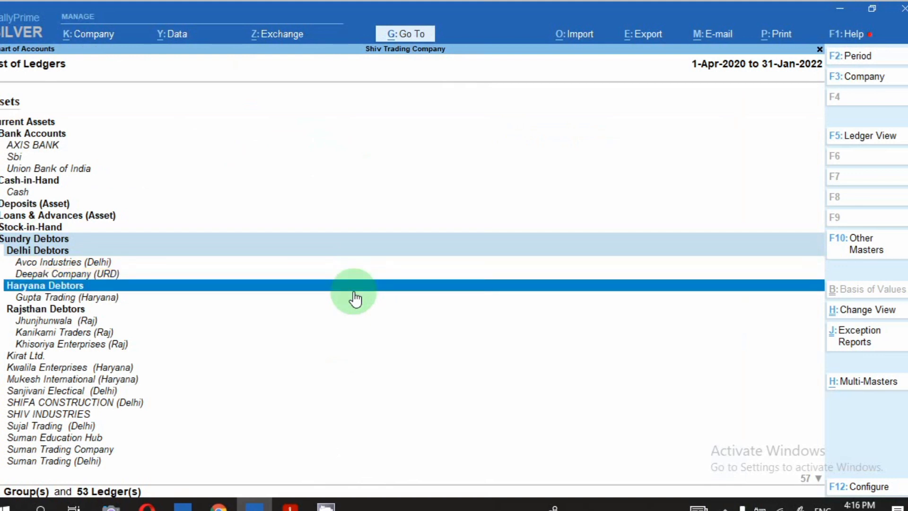
{"action": "key", "text": "Down"}
{"action": "key", "text": "Down"}
Step: Move the Kwalila Enterprises (Haryana) ledger under the Haryana Debtors group and save it
{"action": "key", "text": "Down"}
{"action": "key", "text": "Down"}
{"action": "key", "text": "Down"}
{"action": "key", "text": "Down"}
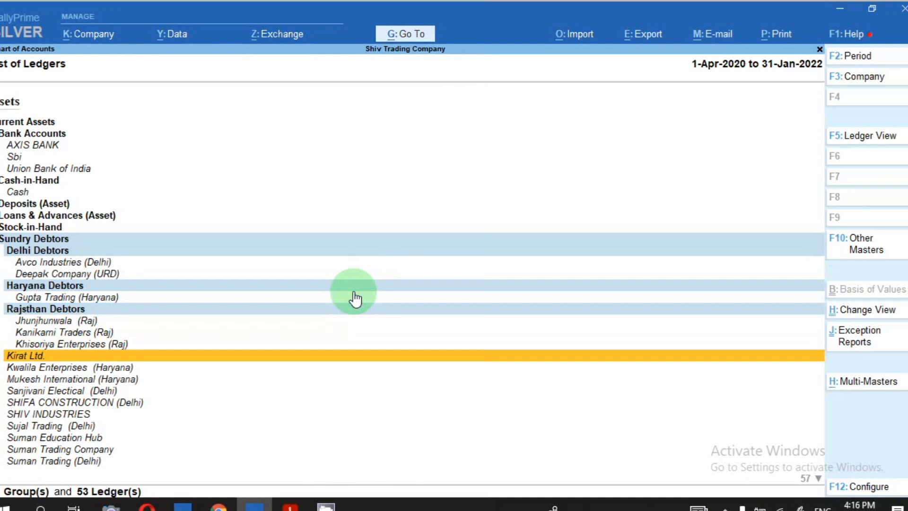
{"action": "key", "text": "Down"}
{"action": "key", "text": "Return"}
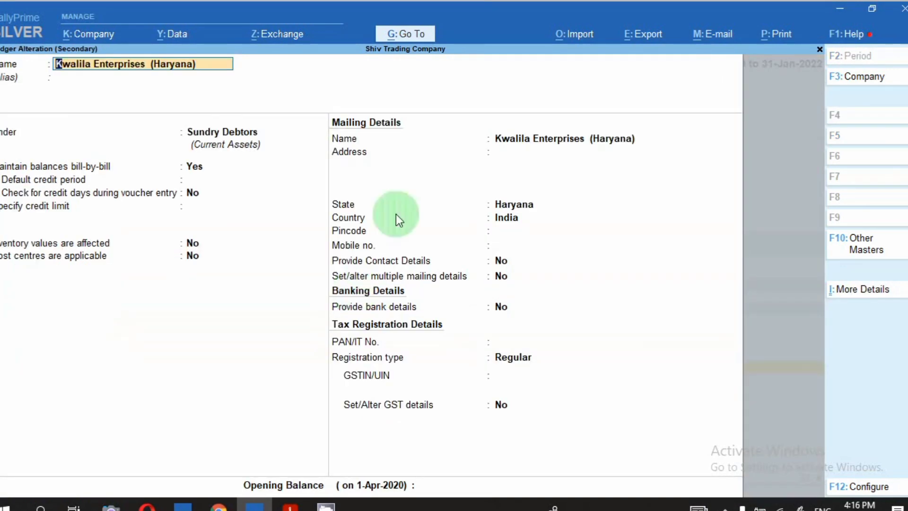
{"action": "left_click", "coordinate": [222, 132]}
{"action": "type", "text": "Ha"}
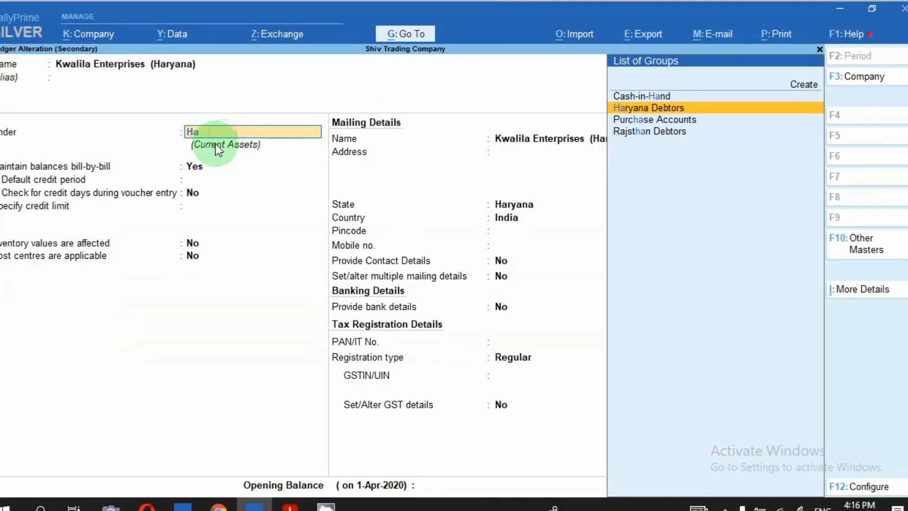
{"action": "key", "text": "Return"}
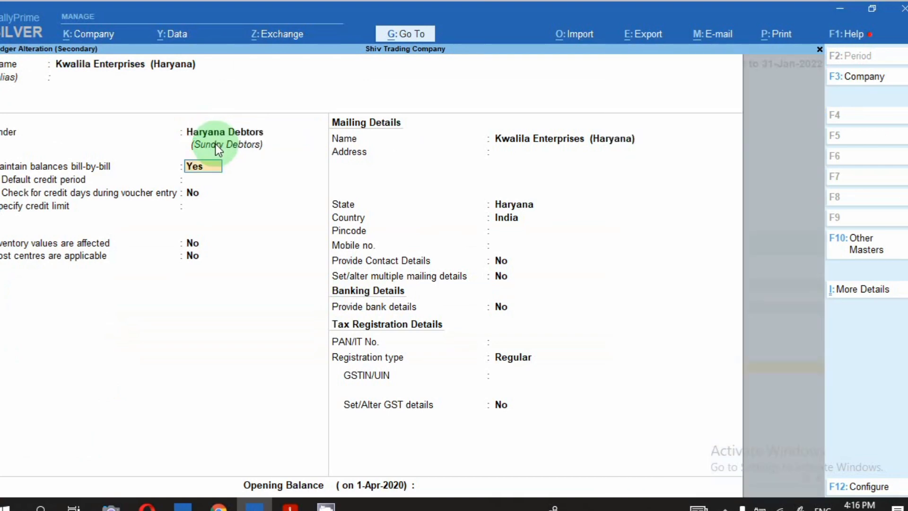
{"action": "key", "text": "ctrl+a"}
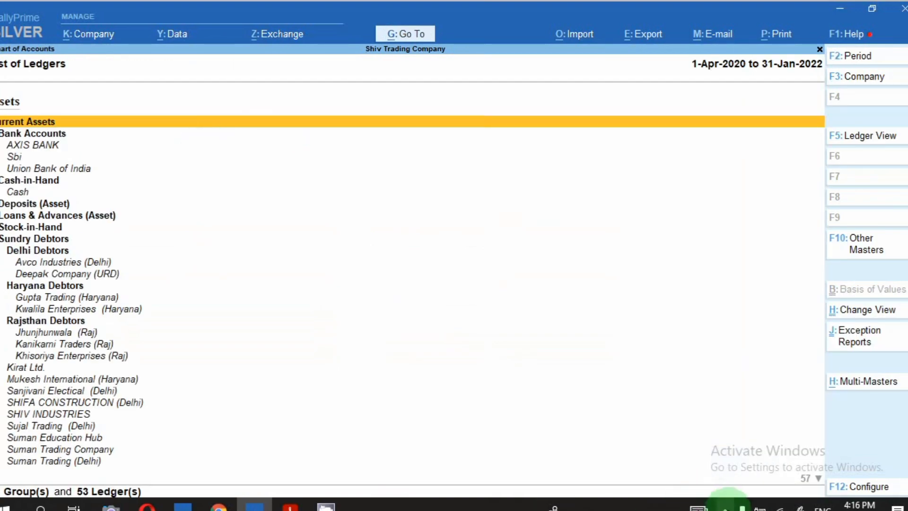
{"action": "left_click", "coordinate": [724, 508]}
{"action": "right_click", "coordinate": [719, 487]}
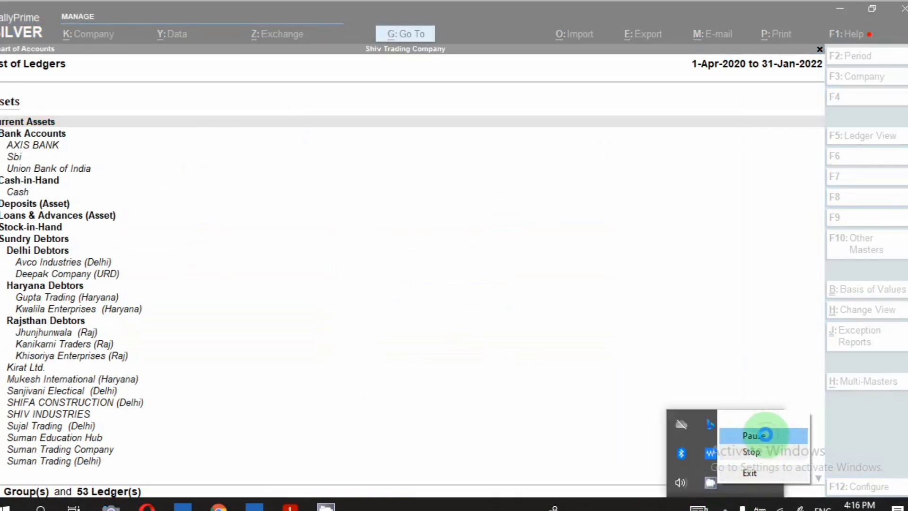
{"action": "left_click", "coordinate": [765, 434]}
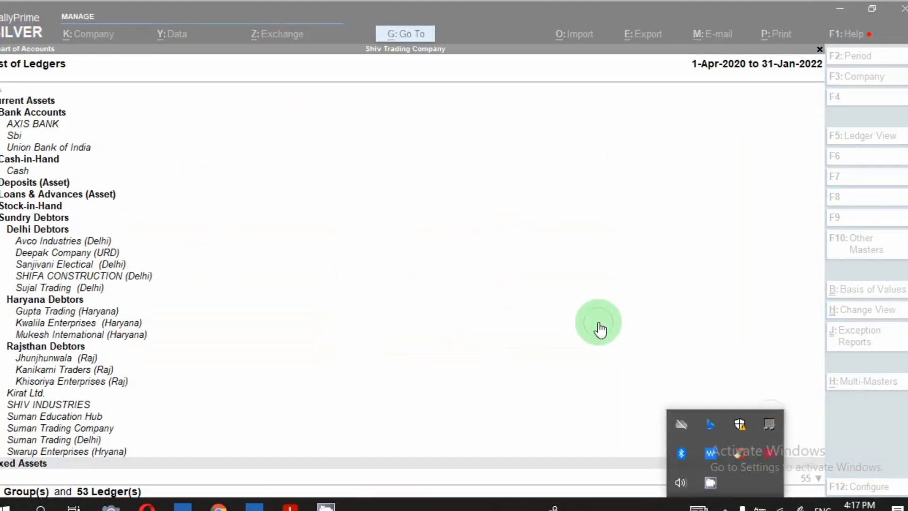
{"action": "left_click", "coordinate": [604, 326]}
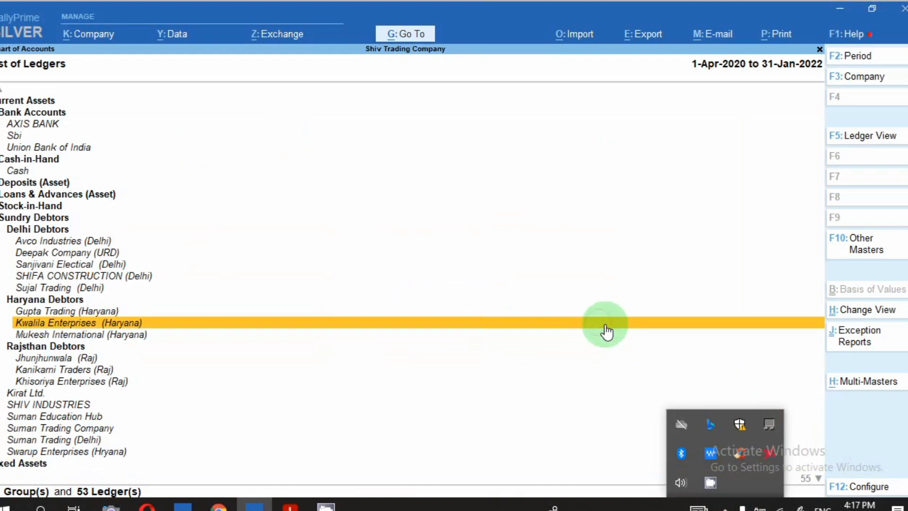
Step: Close the ledger list and the statistics report and return to the Gateway of Tally
{"action": "key", "text": "Escape"}
{"action": "left_click", "coordinate": [598, 333]}
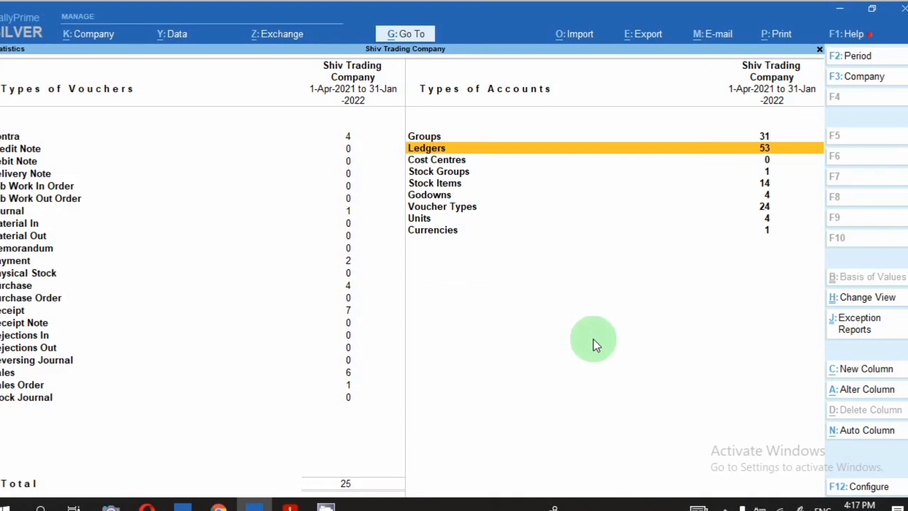
{"action": "key", "text": "Escape"}
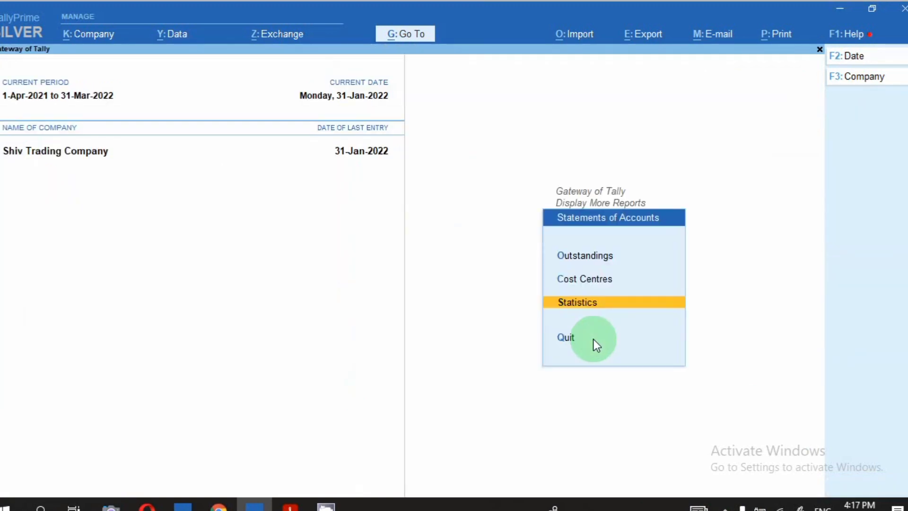
{"action": "key", "text": "Escape"}
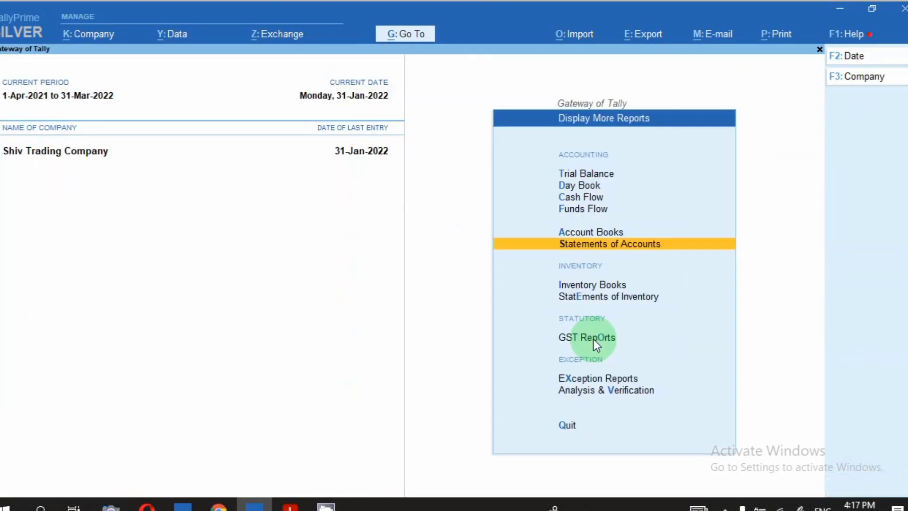
{"action": "key", "text": "Escape"}
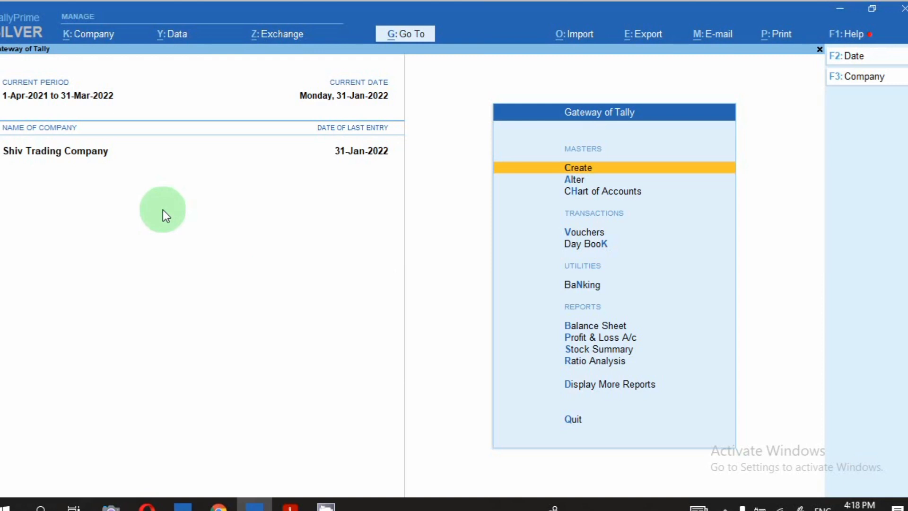
Step: Open the list of ledgers from the Statistics report under Statements of Accounts
{"action": "key", "text": "d"}
{"action": "key", "text": "s"}
{"action": "key", "text": "s"}
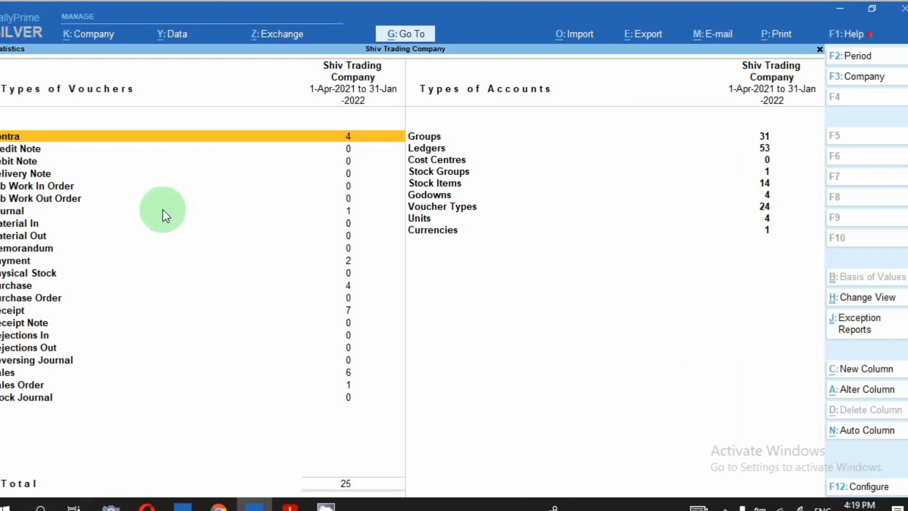
{"action": "key", "text": "Right"}
{"action": "key", "text": "Down"}
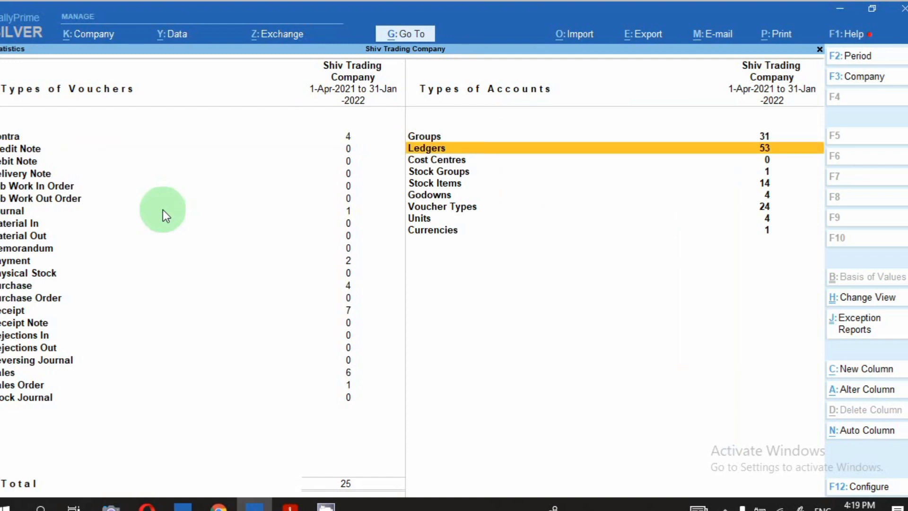
{"action": "key", "text": "Return"}
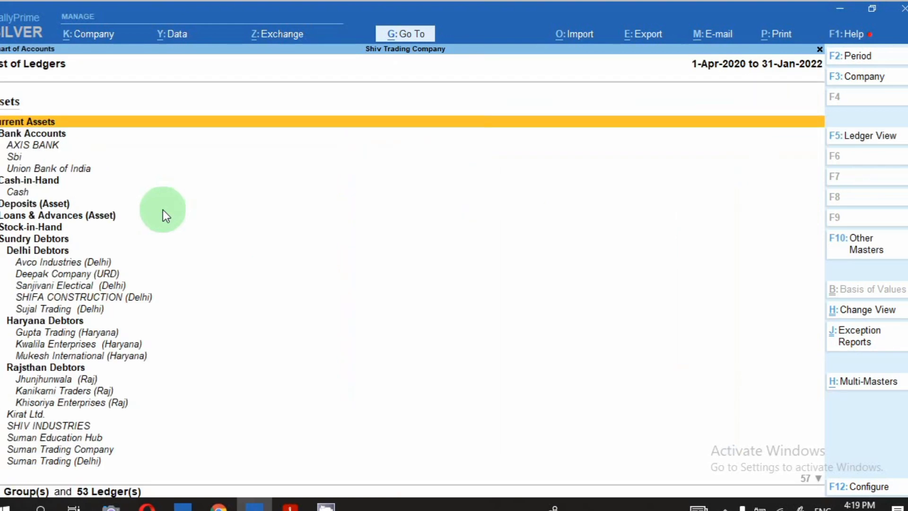
Step: Examine the party ledgers grouped under Delhi Debtors, from Avco Industries (Delhi) to Sujal Trading (Delhi)
{"action": "key", "text": "Down"}
{"action": "key", "text": "Down"}
{"action": "key", "text": "Down"}
{"action": "key", "text": "Down"}
{"action": "key", "text": "Down"}
{"action": "key", "text": "Down"}
{"action": "key", "text": "Down"}
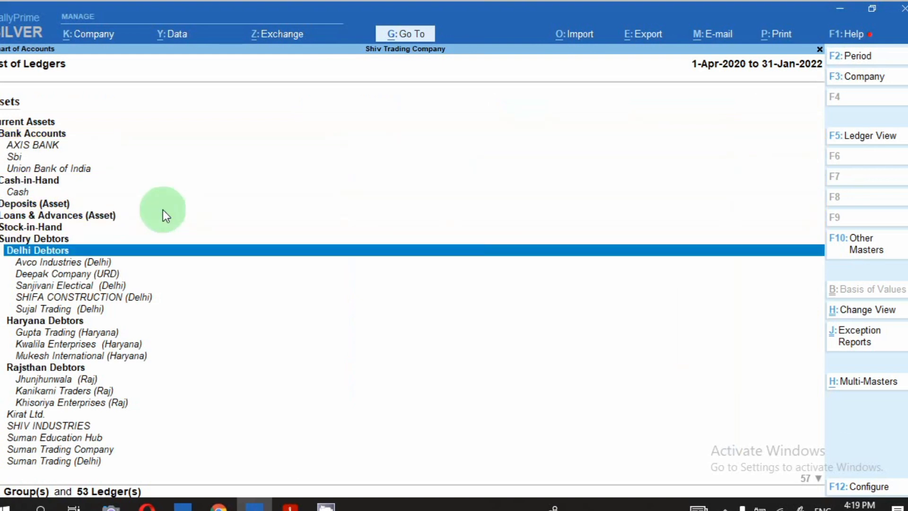
{"action": "key", "text": "Down"}
{"action": "key", "text": "Down"}
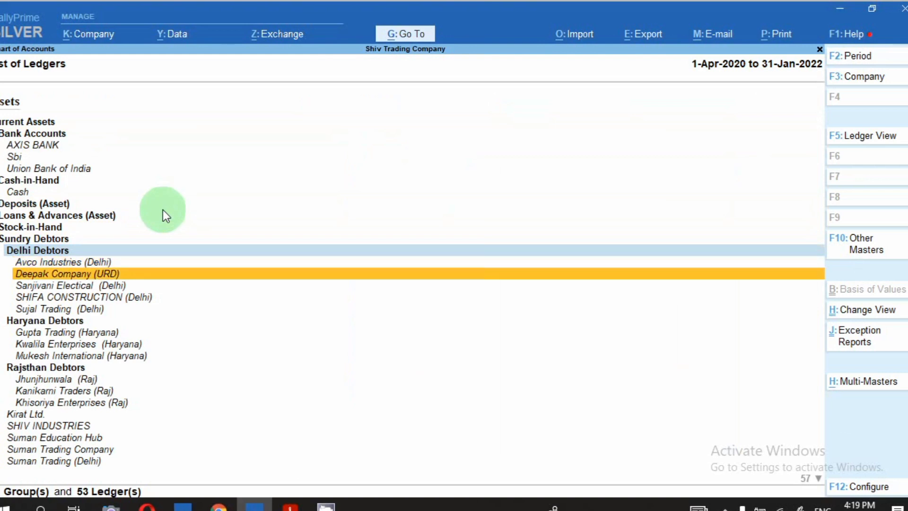
{"action": "key", "text": "Down"}
{"action": "key", "text": "Down"}
{"action": "key", "text": "Down"}
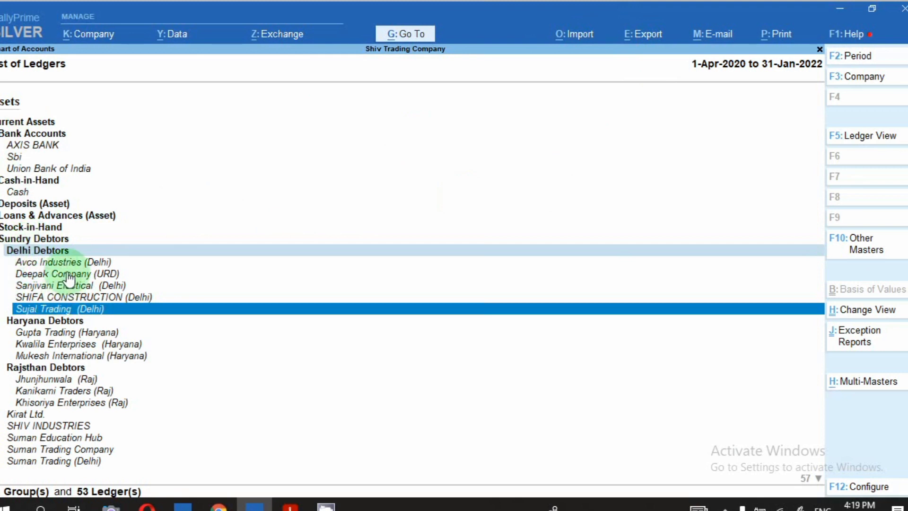
Step: Check the party ledgers grouped under Haryana Debtors and Rajsthan Debtors in the ledger list
{"action": "left_click", "coordinate": [41, 320]}
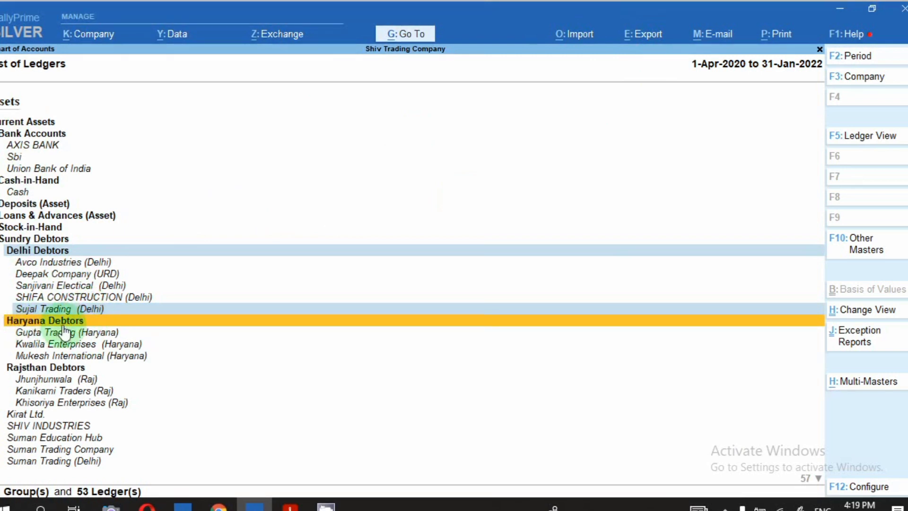
{"action": "key", "text": "Down"}
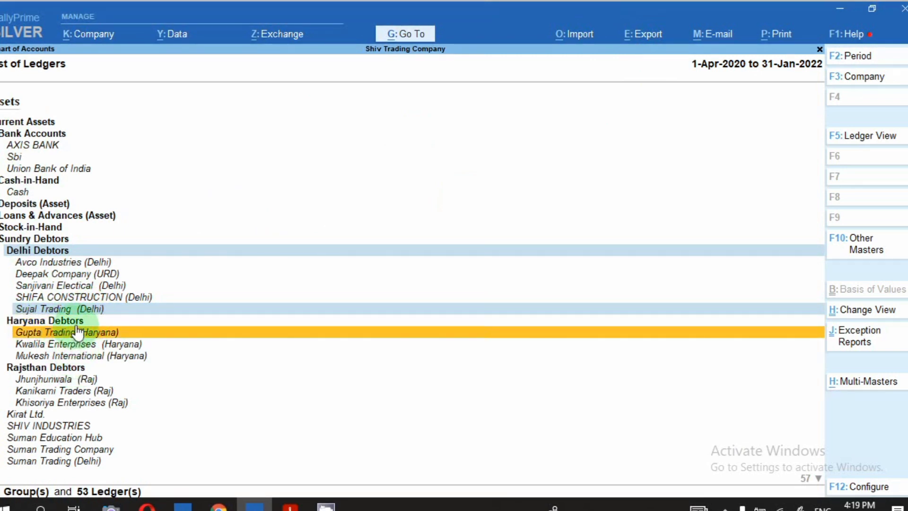
{"action": "left_click", "coordinate": [59, 371]}
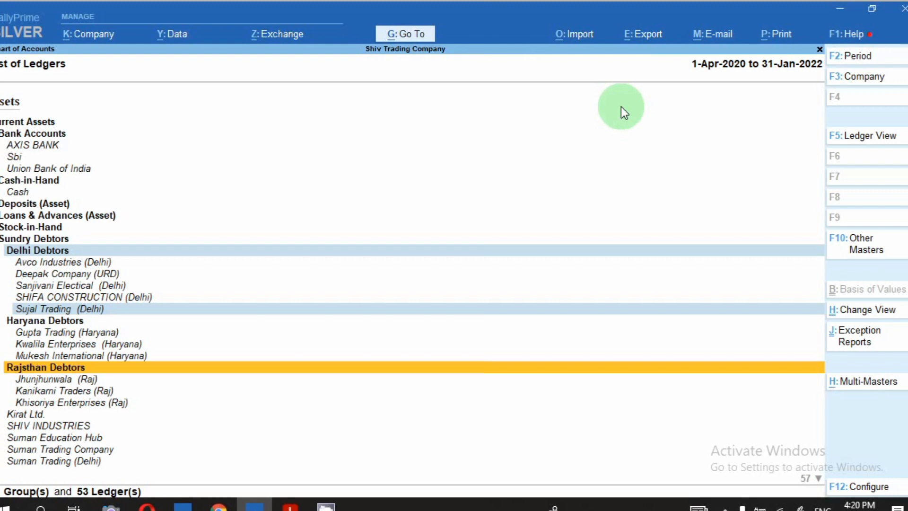
Step: Leave the ledger list and go back through the report menus to the Gateway of Tally
{"action": "key", "text": "Escape"}
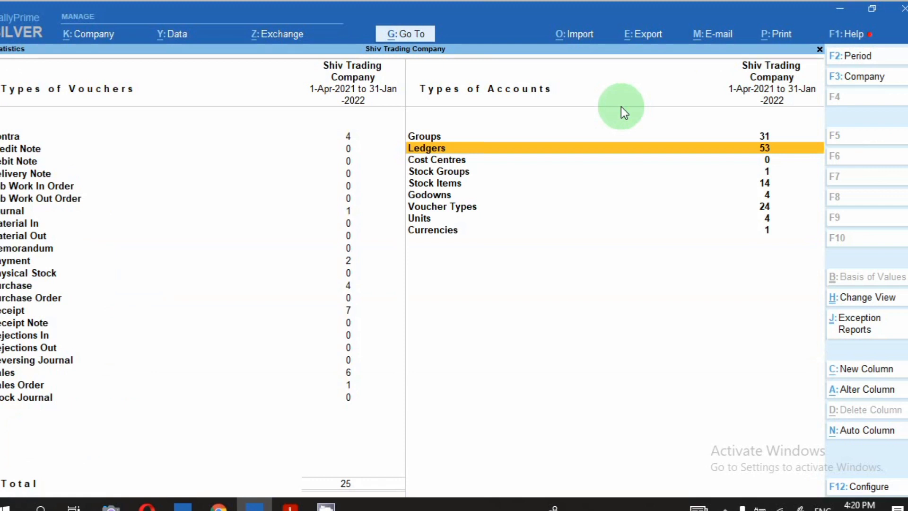
{"action": "key", "text": "Escape"}
{"action": "key", "text": "Escape"}
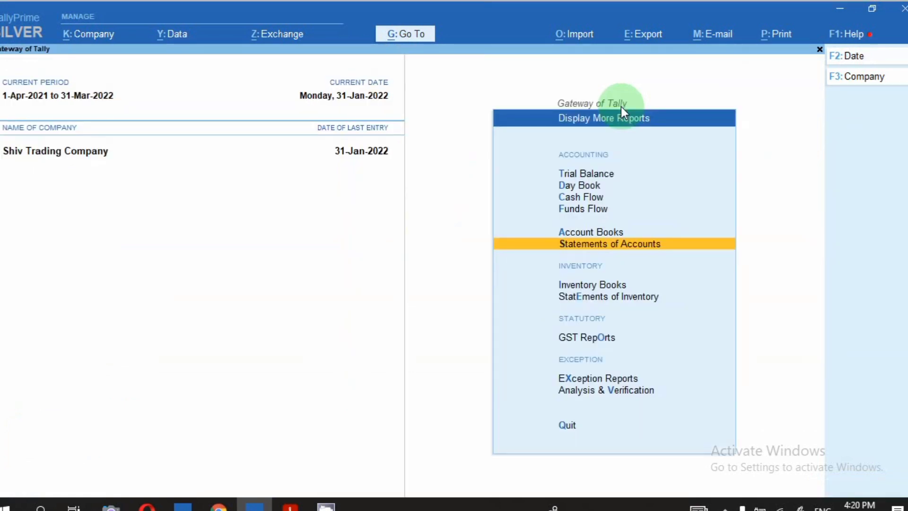
{"action": "key", "text": "Escape"}
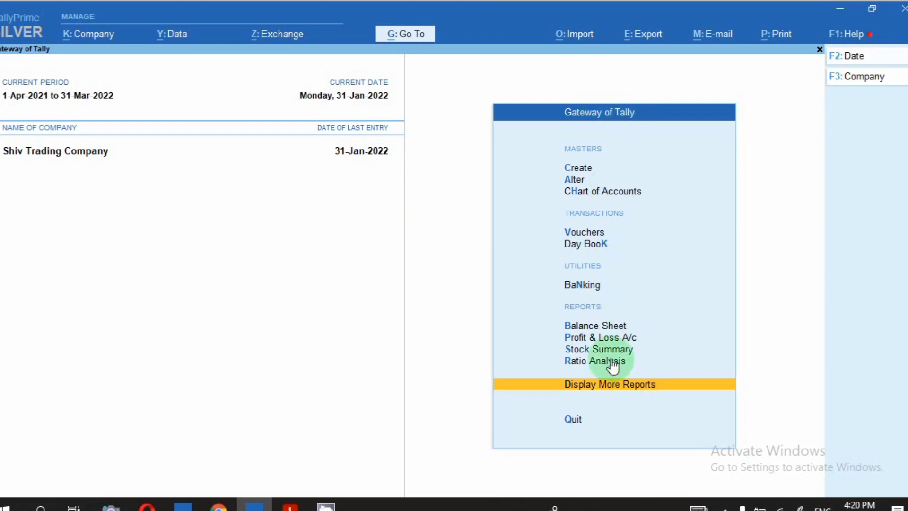
Step: Open the Group Summary of the Delhi Debtors group from Account Books
{"action": "left_click", "coordinate": [572, 389]}
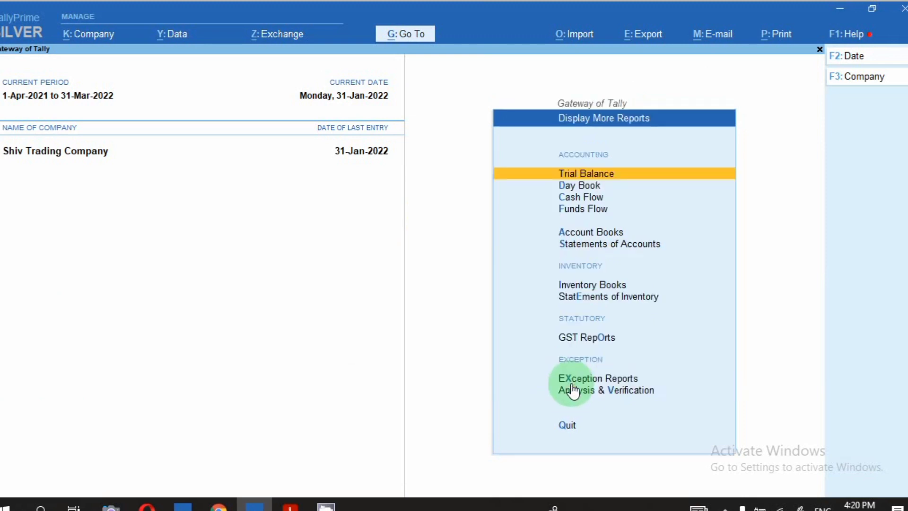
{"action": "left_click", "coordinate": [587, 231]}
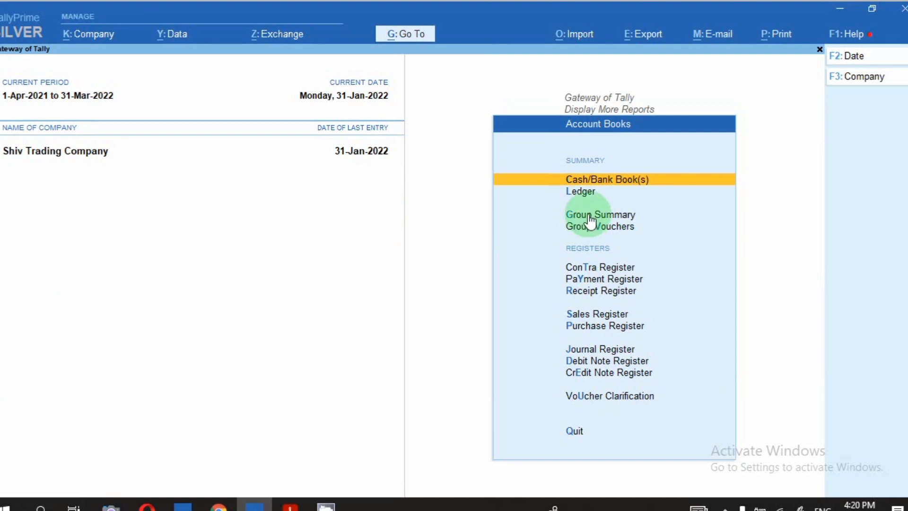
{"action": "left_click", "coordinate": [590, 218]}
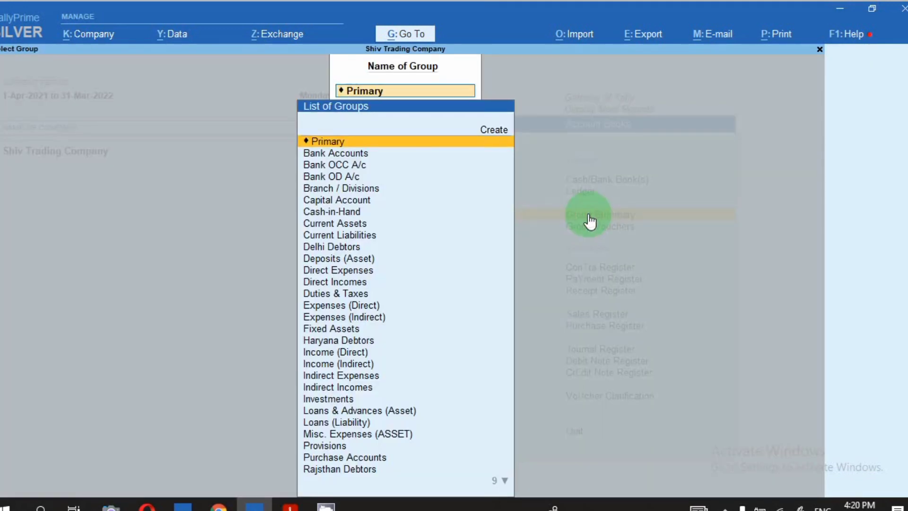
{"action": "type", "text": "Del"}
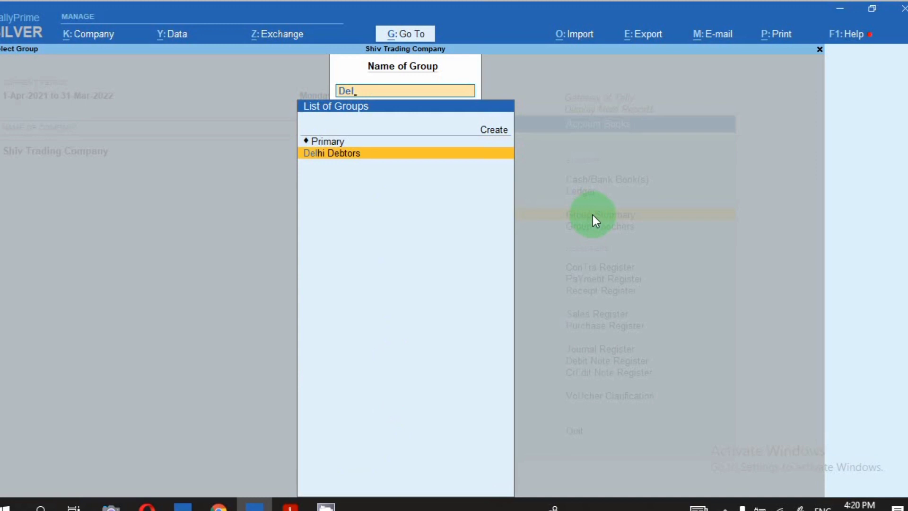
{"action": "key", "text": "Return"}
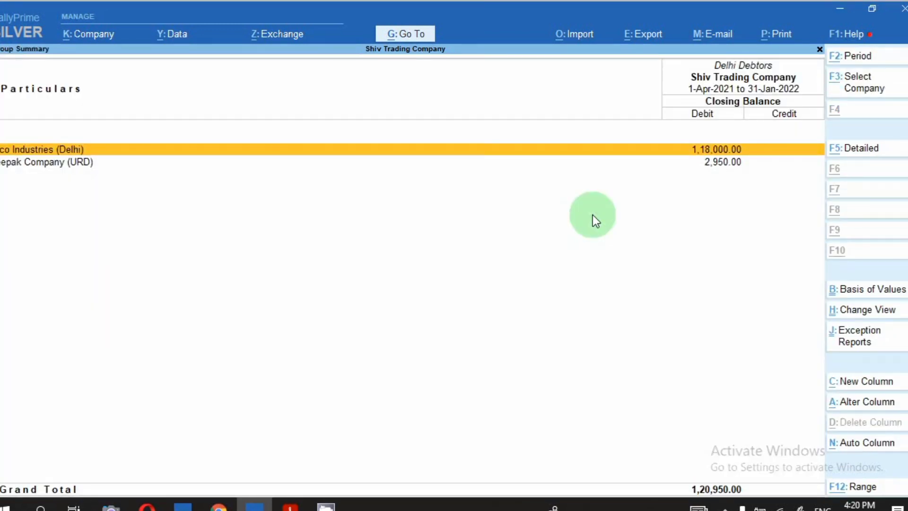
{"action": "key", "text": "alt+F2"}
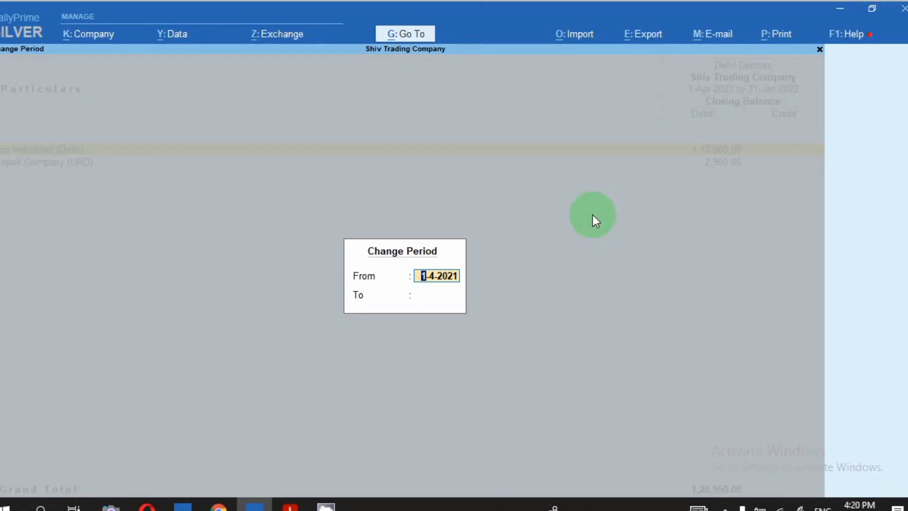
{"action": "key", "text": "Return"}
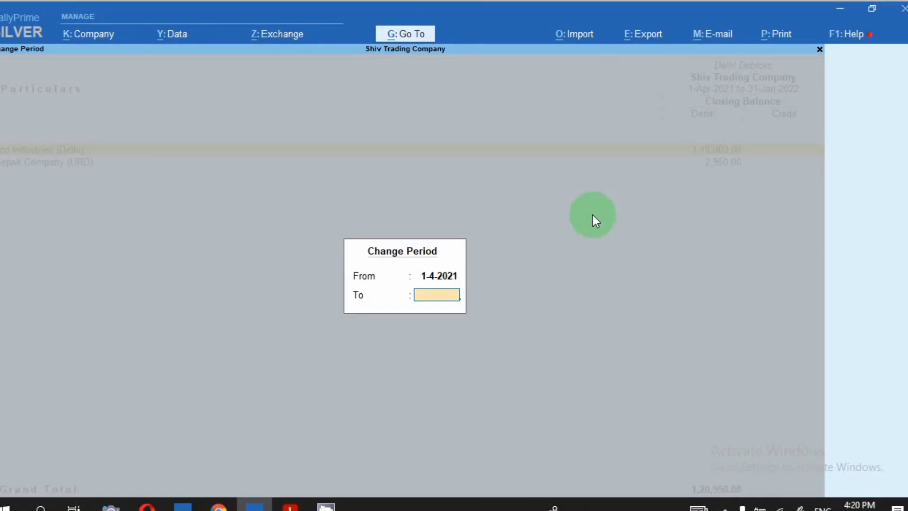
{"action": "key", "text": "Escape"}
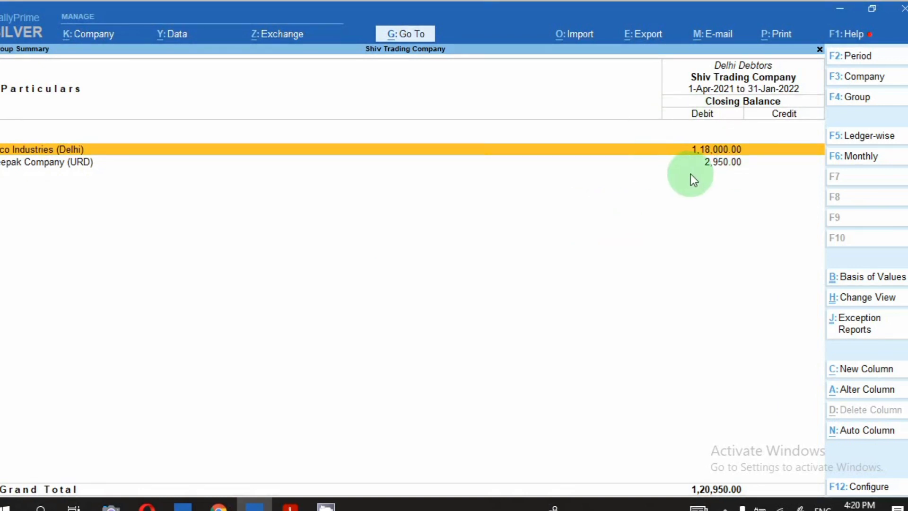
Step: Drill down from Avco Industries (Delhi) to its January sales vouchers, review them and return to the monthly summary
{"action": "key", "text": "Return"}
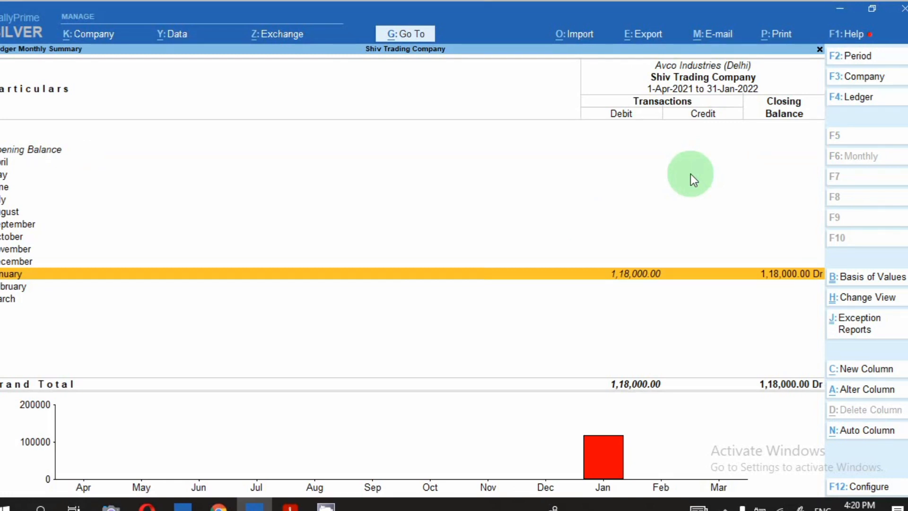
{"action": "key", "text": "Return"}
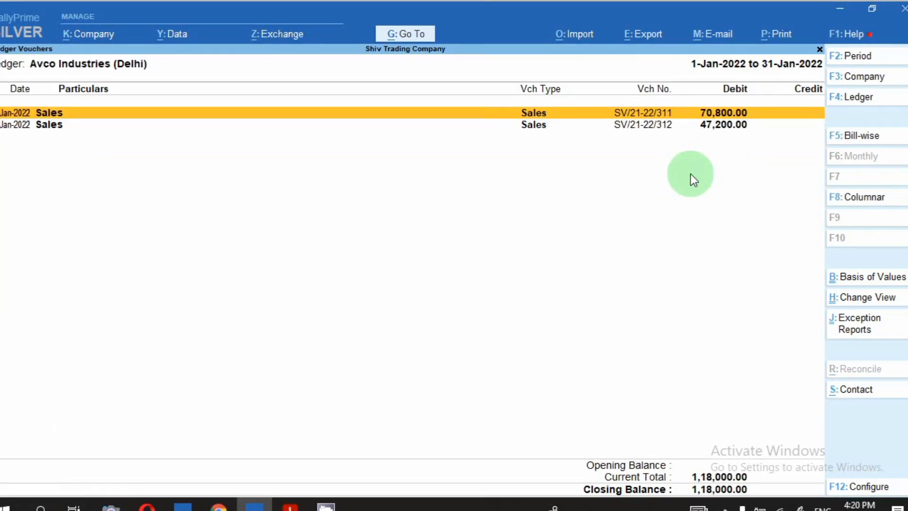
{"action": "key", "text": "Down"}
{"action": "key", "text": "Up"}
{"action": "key", "text": "Escape"}
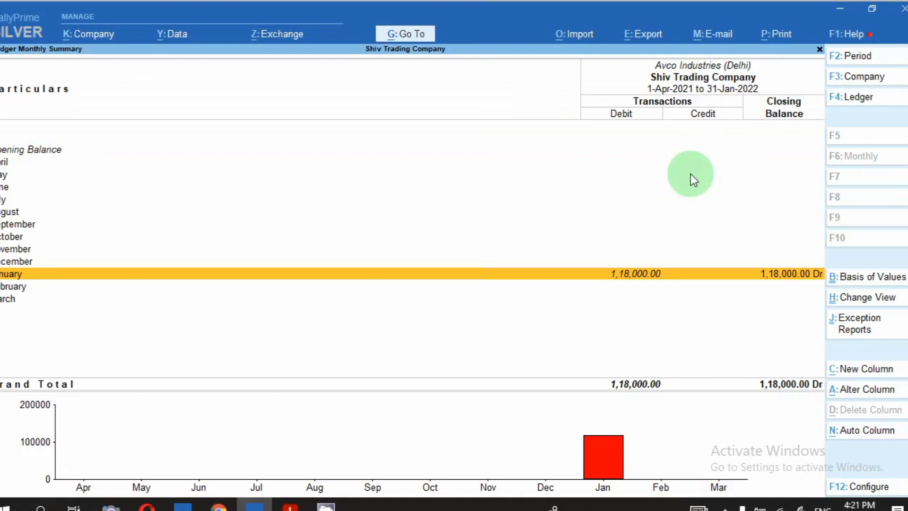
Step: View the monthly summary of Deepak Company (URD) from the Delhi Debtors group summary, and return to the group summary
{"action": "key", "text": "Escape"}
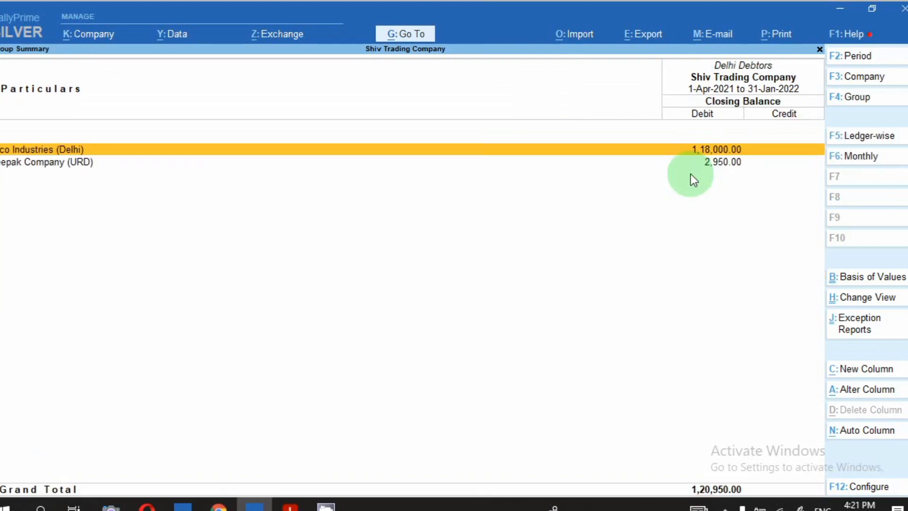
{"action": "key", "text": "Down"}
{"action": "key", "text": "Return"}
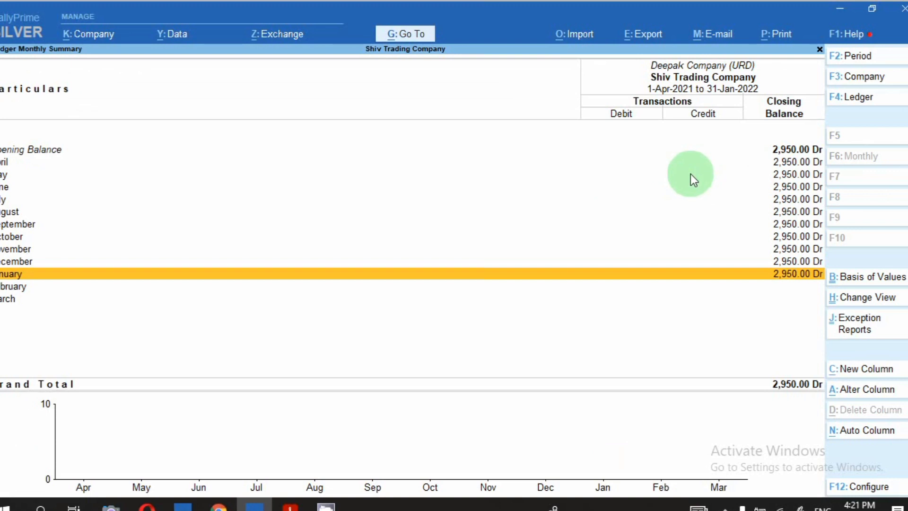
{"action": "key", "text": "Escape"}
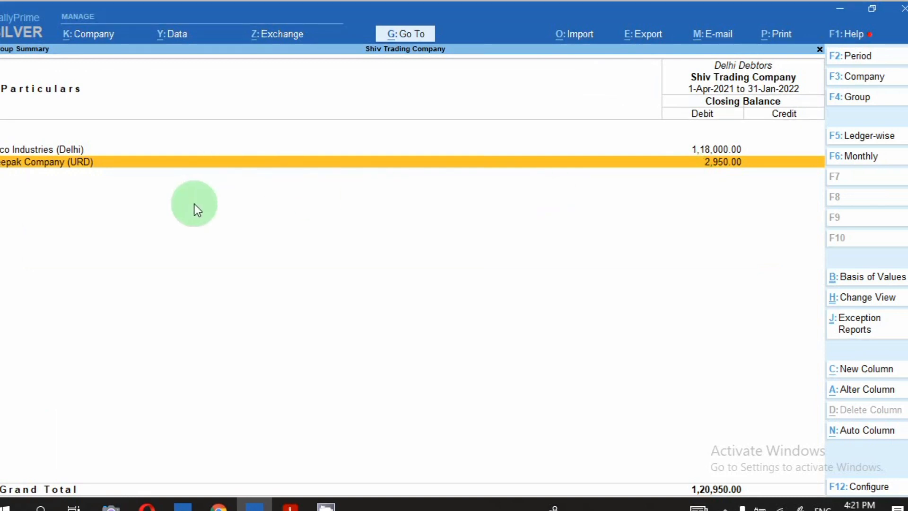
Step: Open the Group Summary of the Haryana Debtors group, keeping its reporting period
{"action": "key", "text": "Escape"}
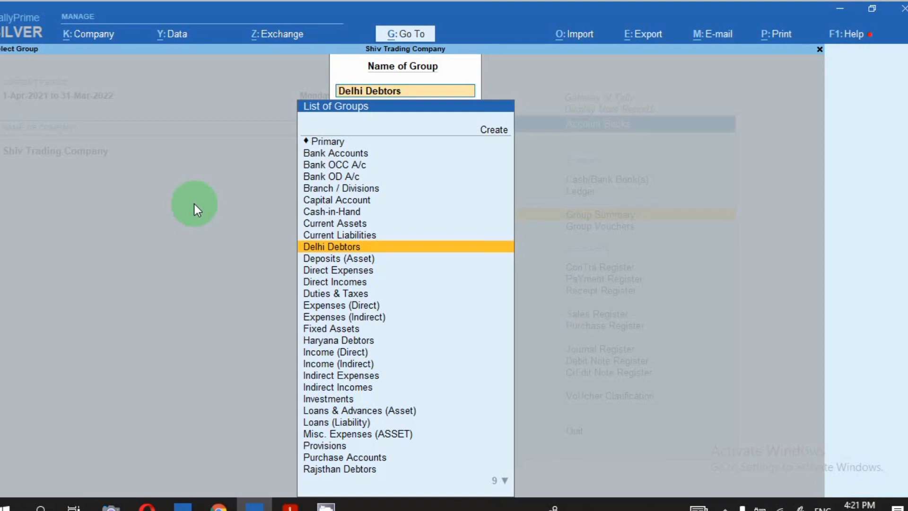
{"action": "type", "text": "Ha"}
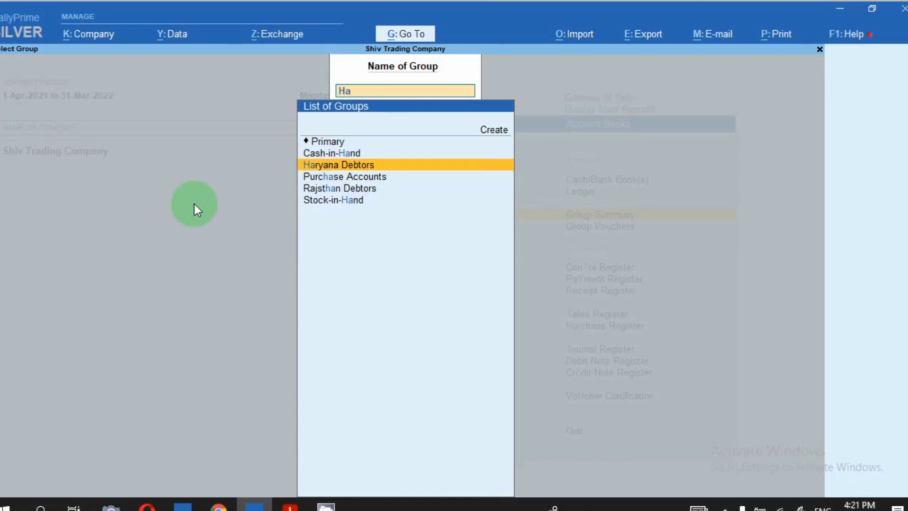
{"action": "key", "text": "Return"}
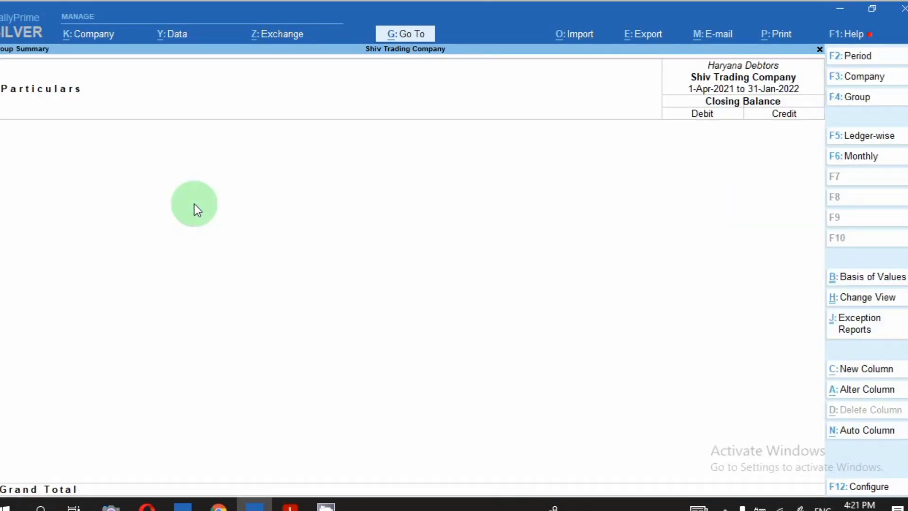
{"action": "key", "text": "F2"}
{"action": "key", "text": "Return"}
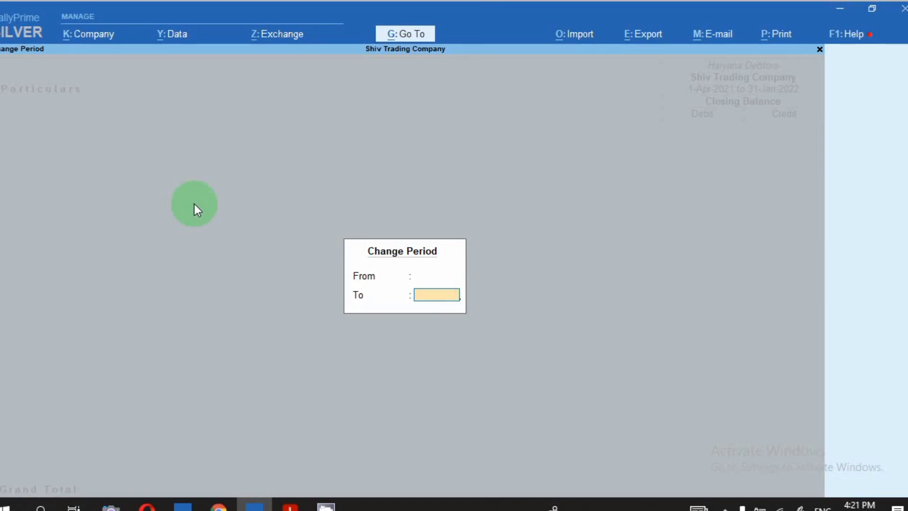
{"action": "key", "text": "Escape"}
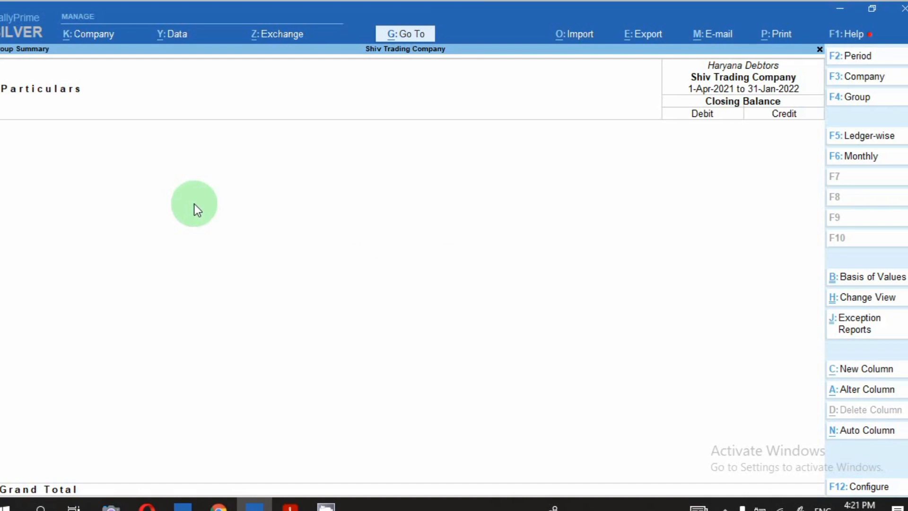
Step: Switch the Group Summary to the Rajsthan Debtors group
{"action": "key", "text": "Escape"}
{"action": "key", "text": "BackSpace"}
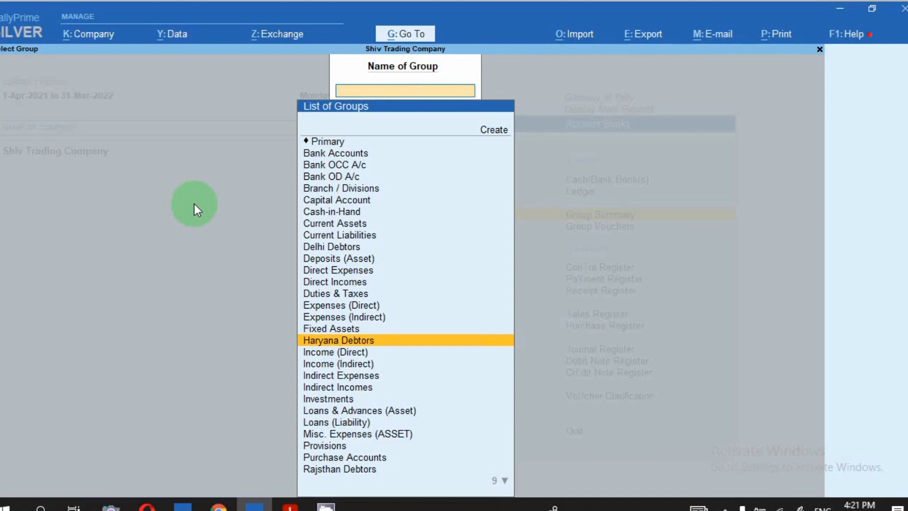
{"action": "type", "text": "Raj"}
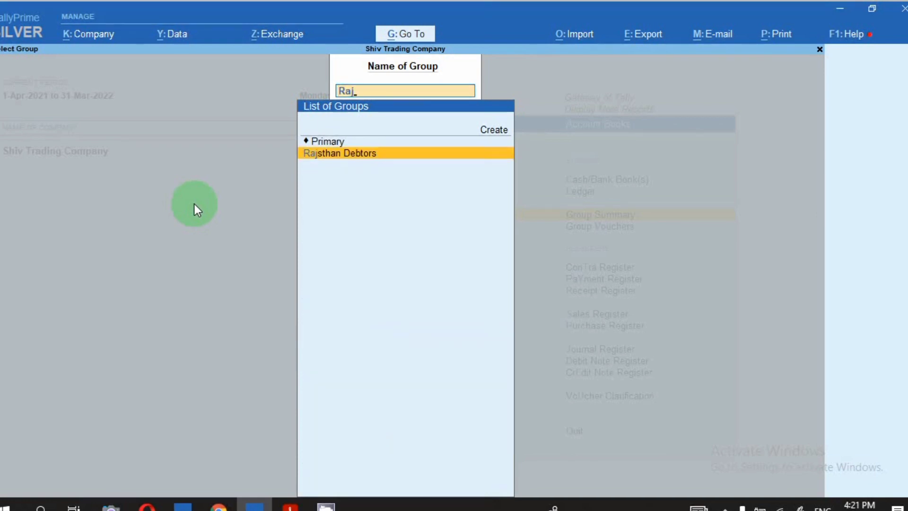
{"action": "key", "text": "Return"}
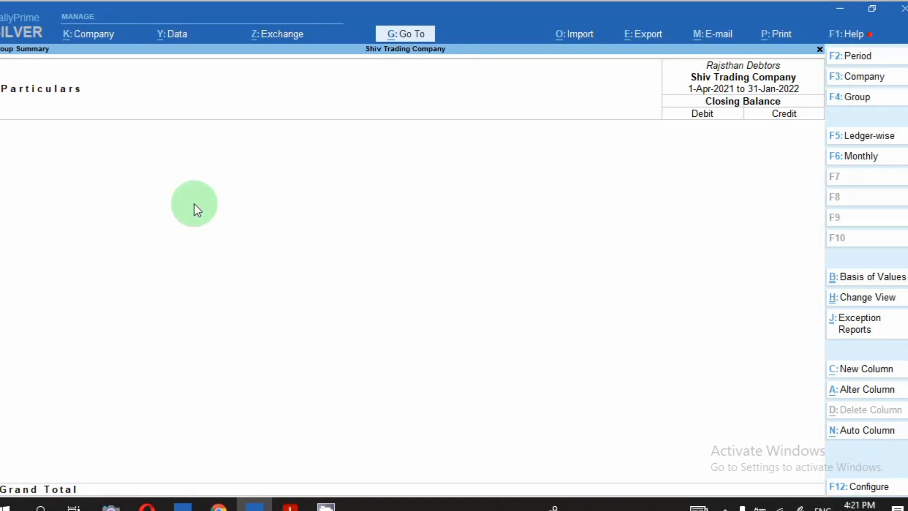
Step: Leave the Rajsthan Debtors summary and go back through the report menus to the Gateway of Tally
{"action": "key", "text": "Escape"}
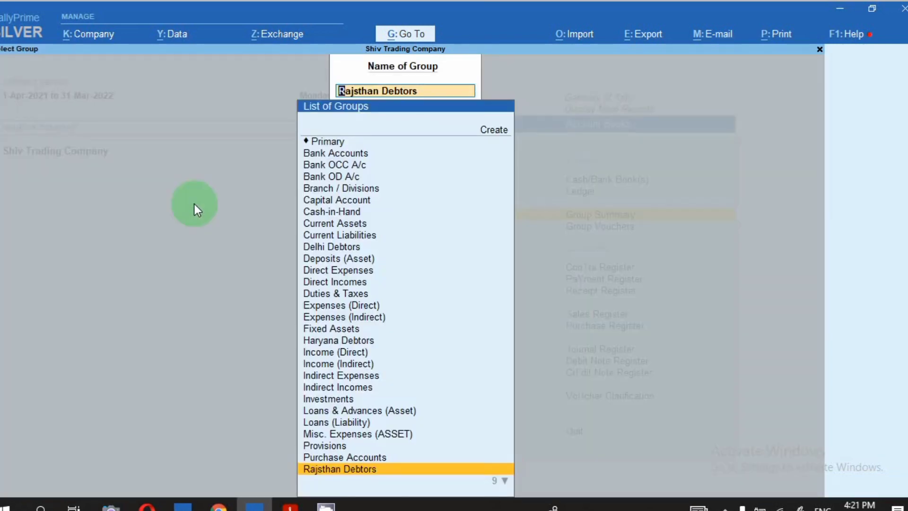
{"action": "key", "text": "BackSpace"}
{"action": "key", "text": "Escape"}
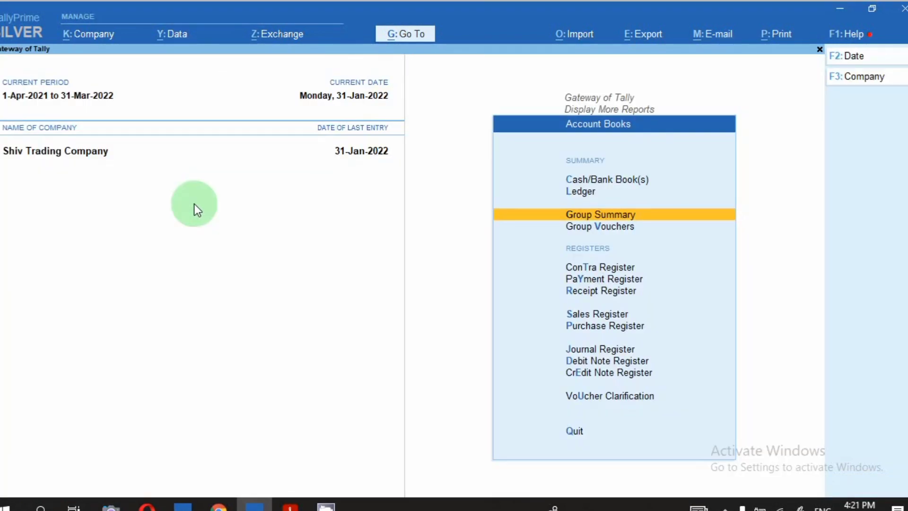
{"action": "key", "text": "v"}
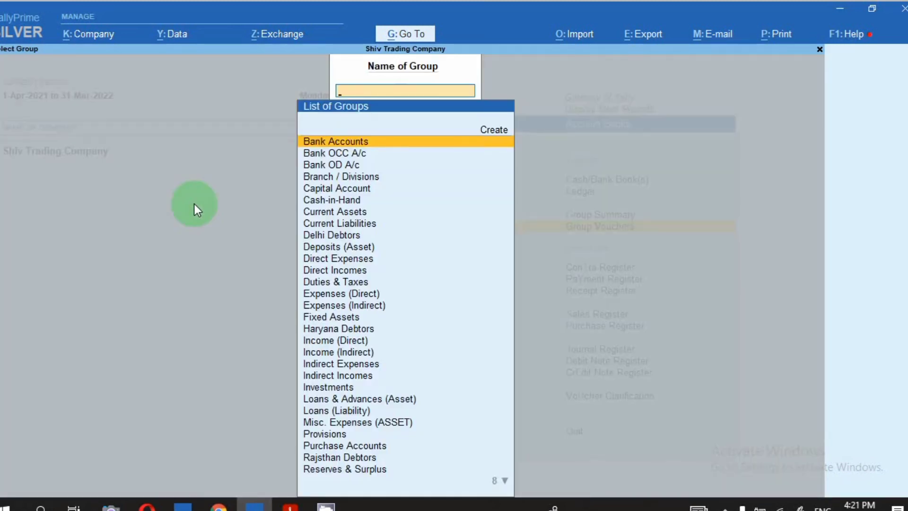
{"action": "key", "text": "Escape"}
{"action": "key", "text": "Escape"}
{"action": "key", "text": "Escape"}
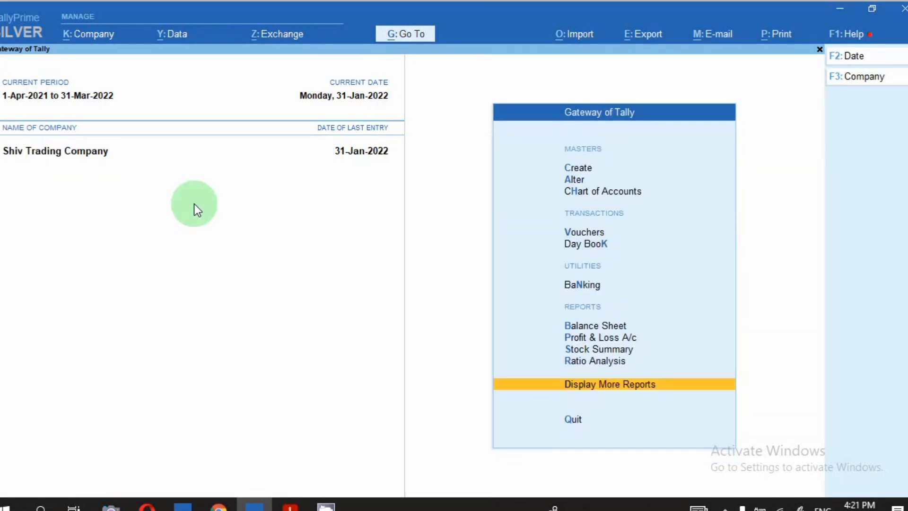
{"action": "key", "text": "Escape"}
{"action": "key", "text": "n"}
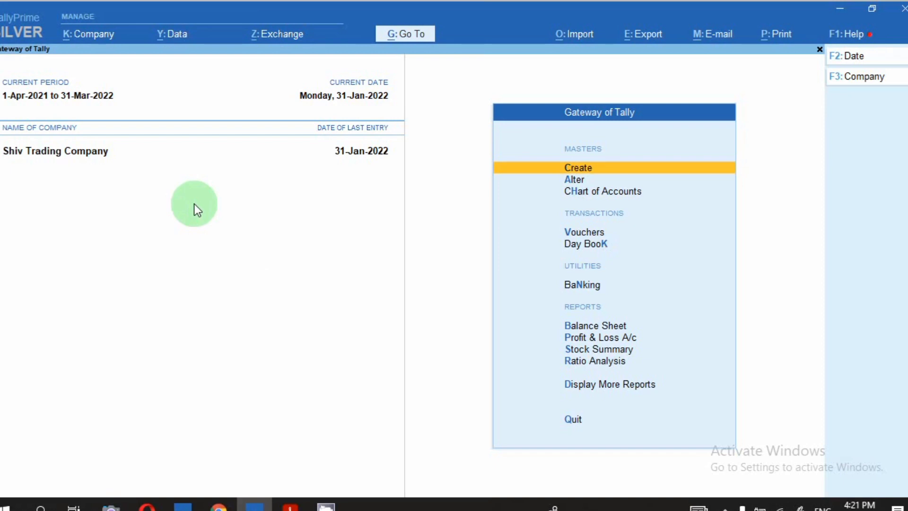
Step: Start a sales voucher for the first party ledger marked (Raj), accept its dispatch and party details, and use the Sales ledger
{"action": "key", "text": "v"}
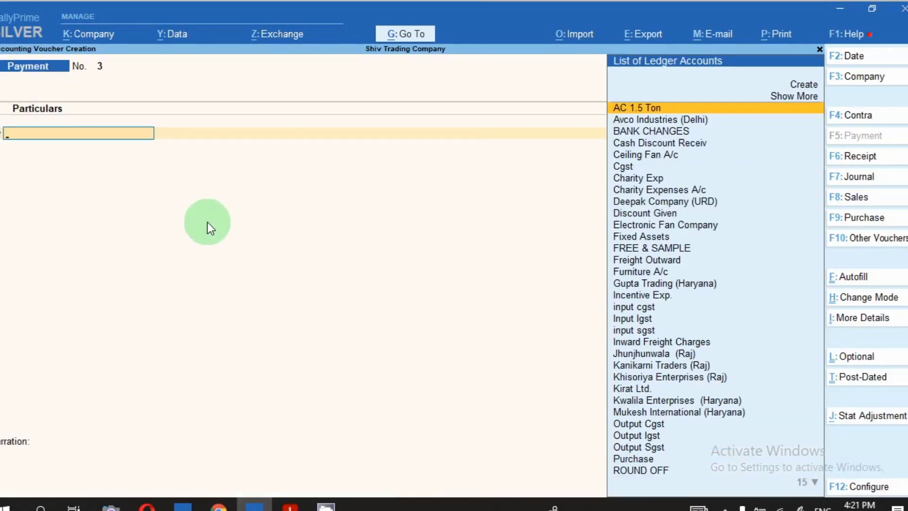
{"action": "left_click", "coordinate": [887, 201]}
{"action": "key", "text": "Return"}
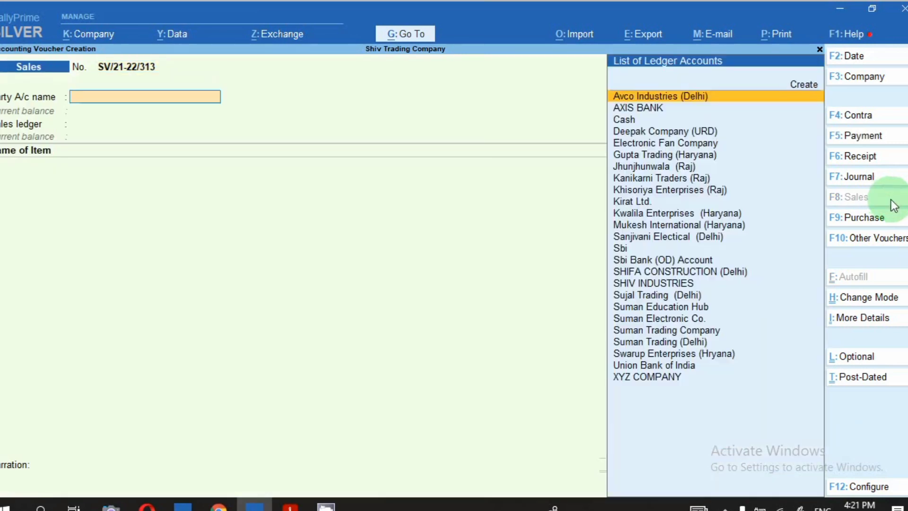
{"action": "type", "text": "Raj"}
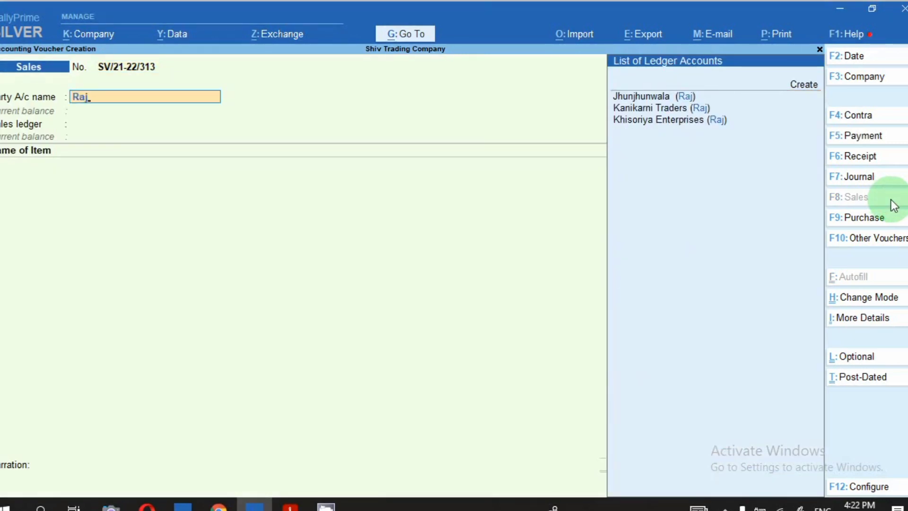
{"action": "key", "text": "Return"}
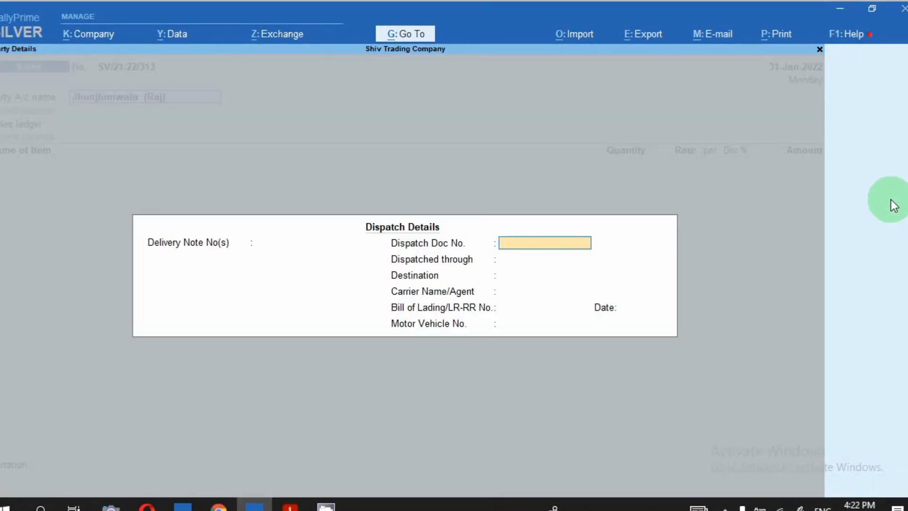
{"action": "key", "text": "Escape"}
{"action": "key", "text": "Return"}
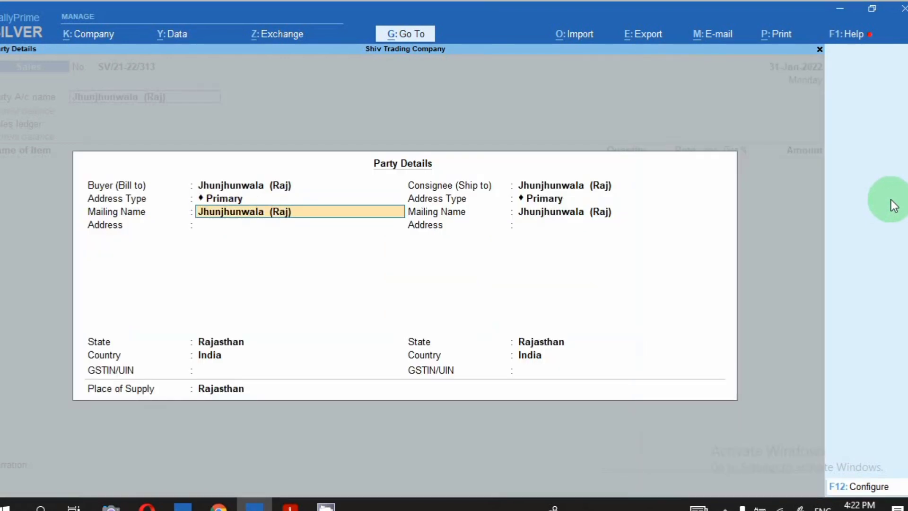
{"action": "key", "text": "ctrl+a"}
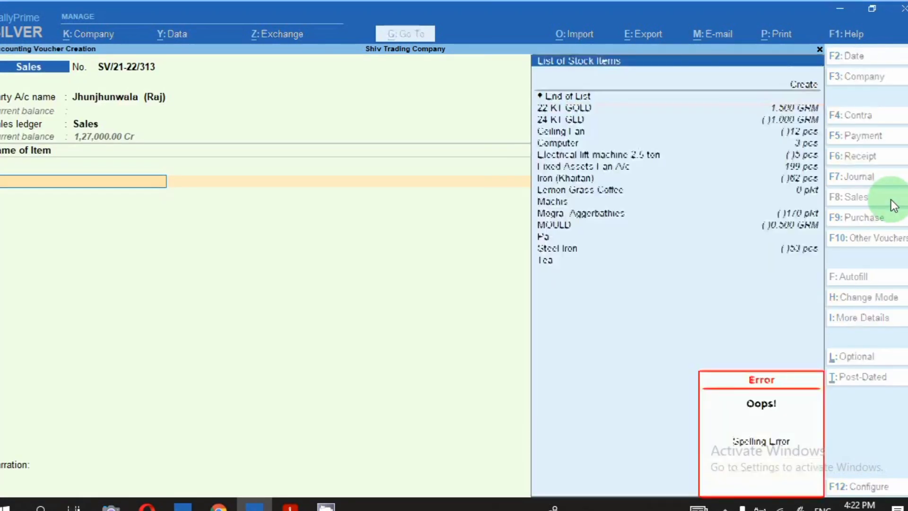
Step: Add the stock item 24 KT GLD to the voucher with a quantity of 1 GRM at Main Location
{"action": "type", "text": "24"}
{"action": "key", "text": "Return"}
{"action": "key", "text": "Return"}
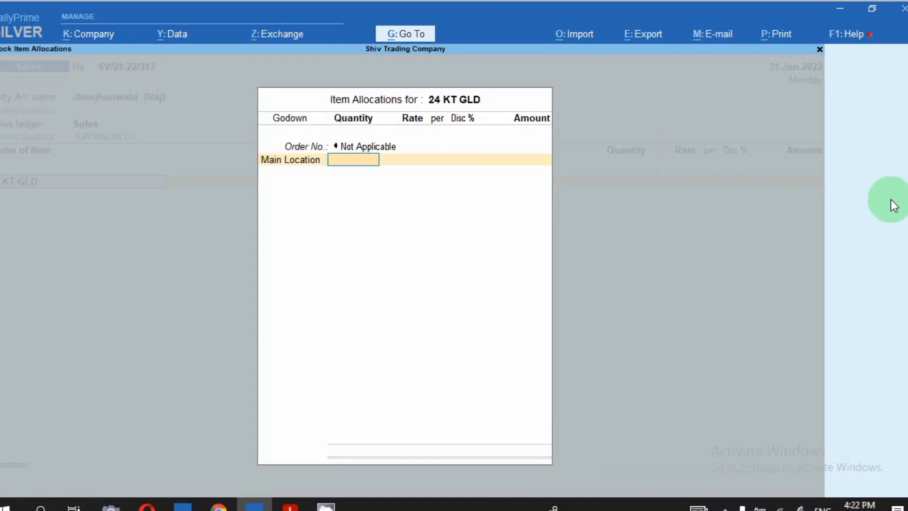
{"action": "type", "text": "1"}
{"action": "key", "text": "Return"}
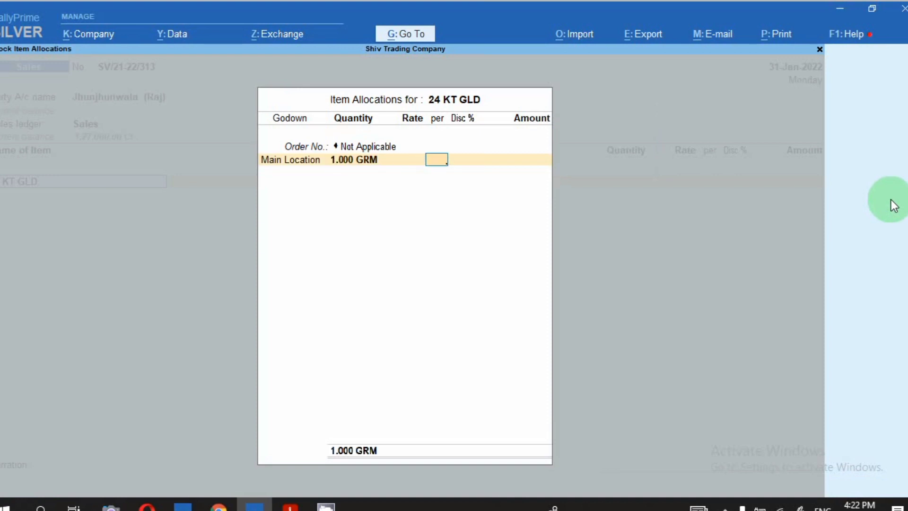
Step: Set the 24 KT GLD rate to 10,000 per GRM and save the sales voucher
{"action": "type", "text": "1"}
{"action": "key", "text": "BackSpace"}
{"action": "key", "text": "BackSpace"}
{"action": "type", "text": "10"}
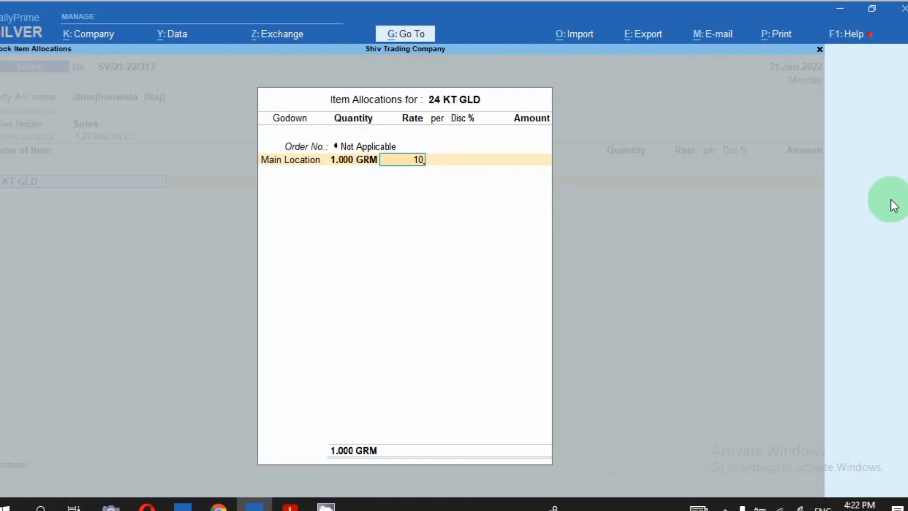
{"action": "type", "text": "000"}
{"action": "key", "text": "Return"}
{"action": "key", "text": "Return"}
{"action": "key", "text": "Return"}
{"action": "key", "text": "Return"}
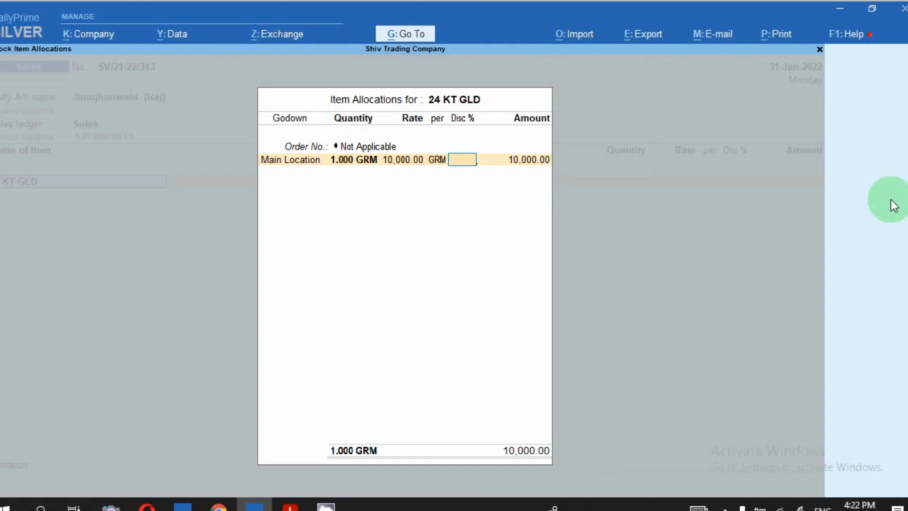
{"action": "key", "text": "ctrl"}
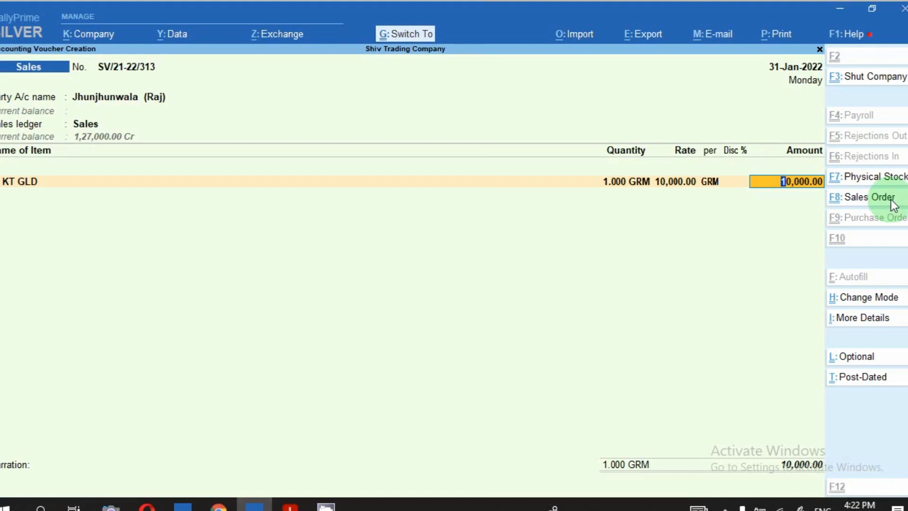
{"action": "key", "text": "ctrl+a"}
{"action": "key", "text": "Escape"}
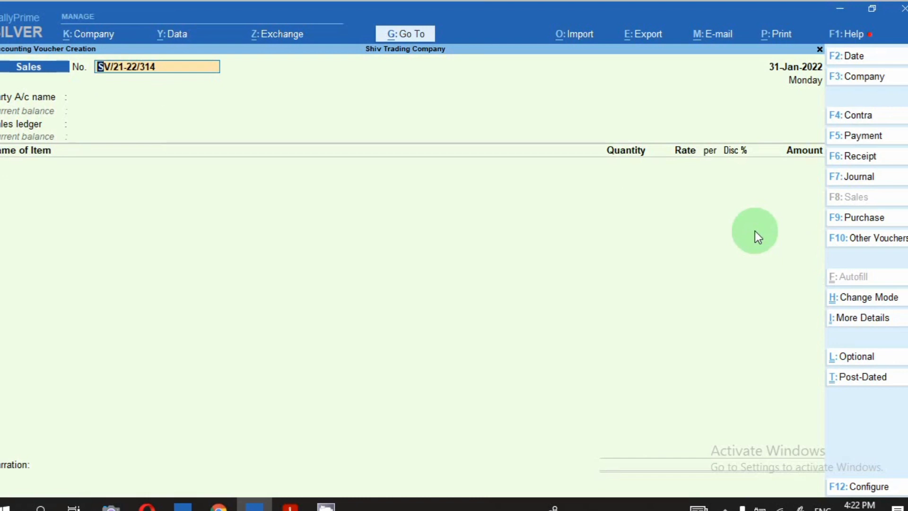
Step: Start another sales voucher for Kwalila Enterprises (Haryana), accept the dispatch and party details, and choose the Sales ledger
{"action": "key", "text": "Return"}
{"action": "type", "text": "Har"}
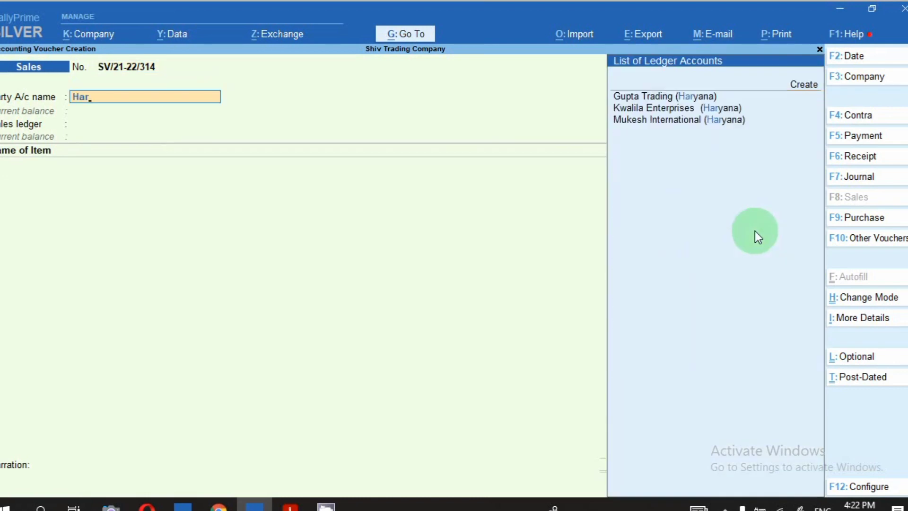
{"action": "key", "text": "Down"}
{"action": "key", "text": "Return"}
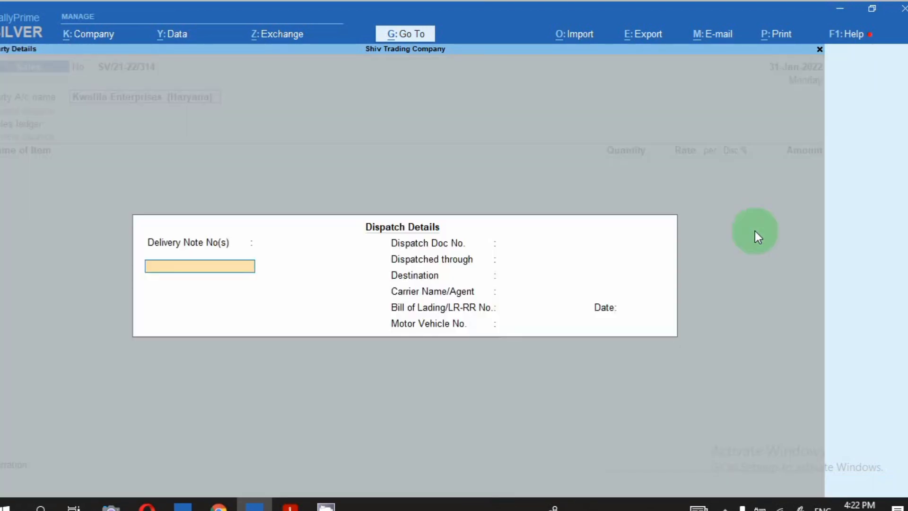
{"action": "key", "text": "ctrl+a"}
{"action": "key", "text": "Return"}
{"action": "key", "text": "Return"}
{"action": "key", "text": "Return"}
{"action": "key", "text": "ctrl+a"}
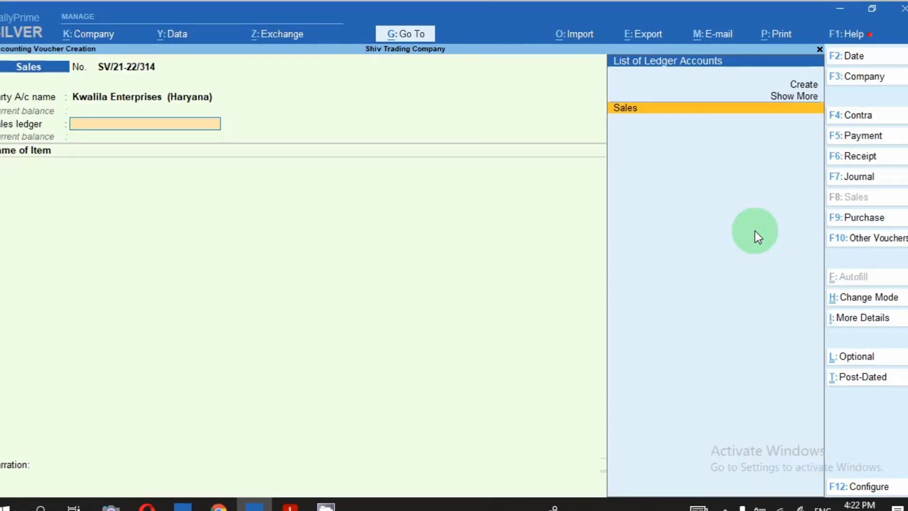
{"action": "key", "text": "Return"}
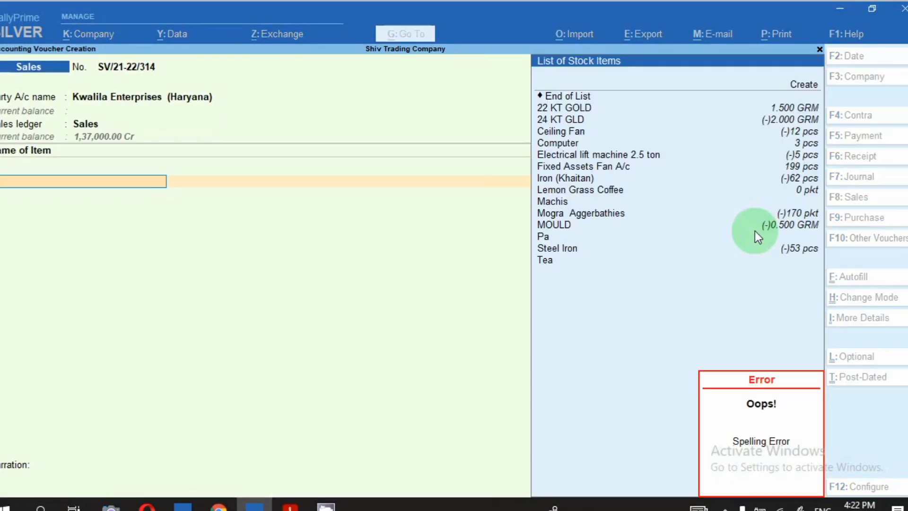
Step: Add the stock item Computer to the Kwalila Enterprises sales voucher with a quantity of 5 pcs at a rate of 5,000
{"action": "key", "text": "Down"}
{"action": "key", "text": "Down"}
{"action": "key", "text": "Down"}
{"action": "key", "text": "Down"}
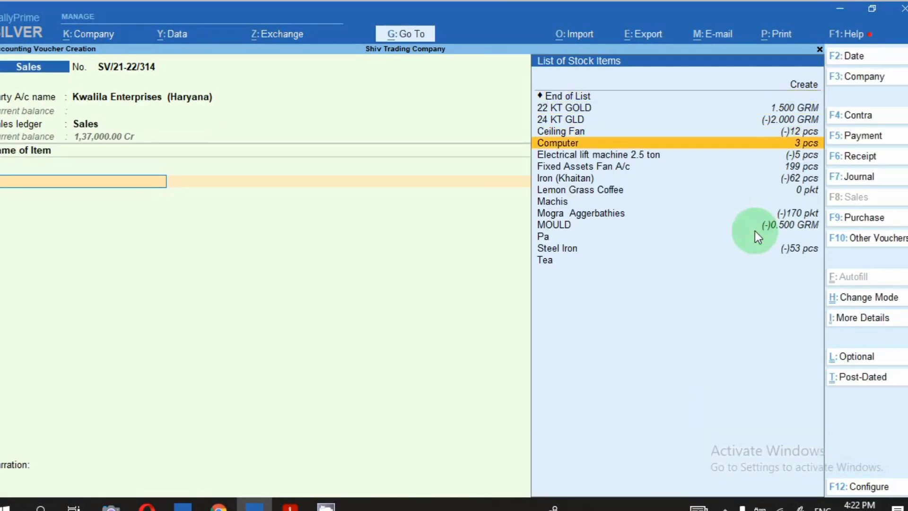
{"action": "key", "text": "Return"}
{"action": "type", "text": "5"}
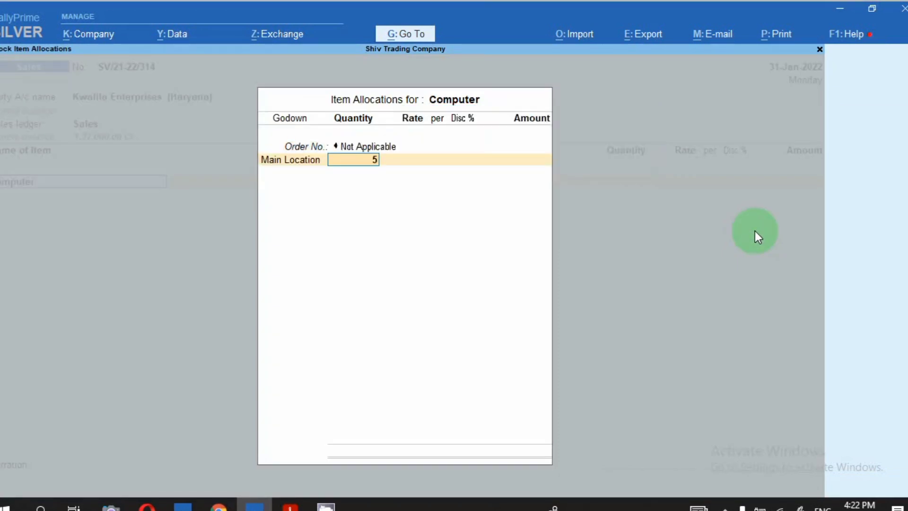
{"action": "key", "text": "Return"}
{"action": "type", "text": "5000"}
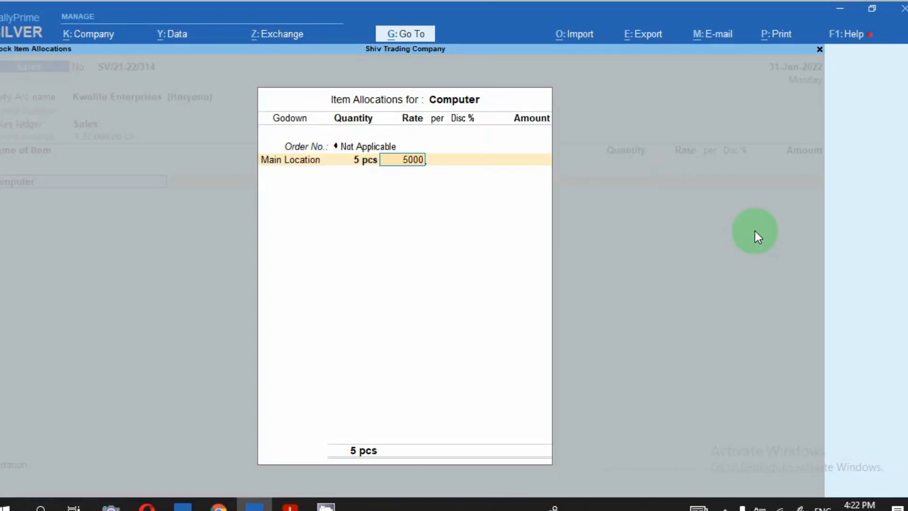
{"action": "key", "text": "Return"}
{"action": "key", "text": "ctrl+a"}
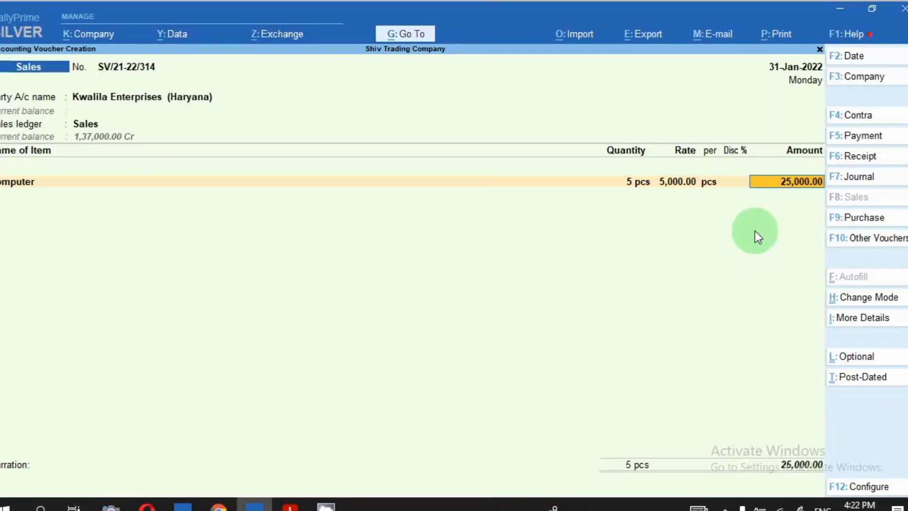
Step: Save the sales voucher without printing the invoice and return to the Gateway of Tally
{"action": "key", "text": "ctrl+a"}
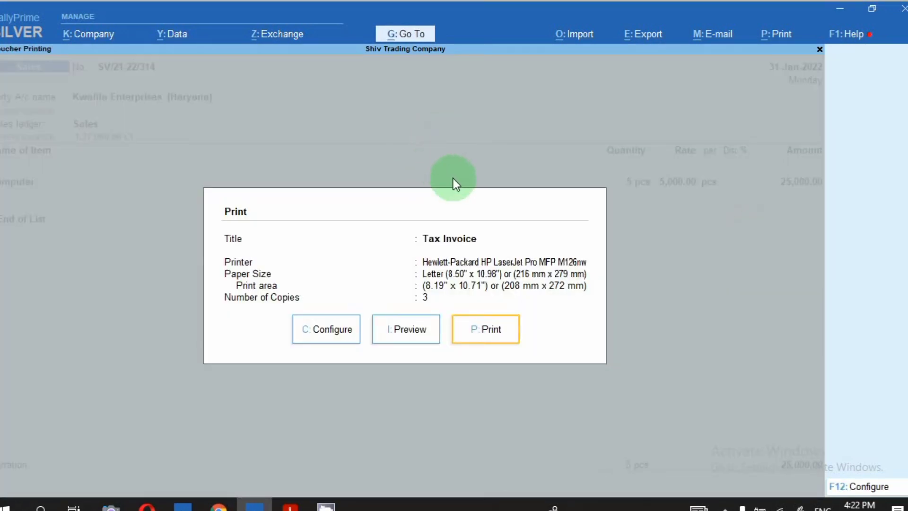
{"action": "key", "text": "Escape"}
{"action": "key", "text": "Escape"}
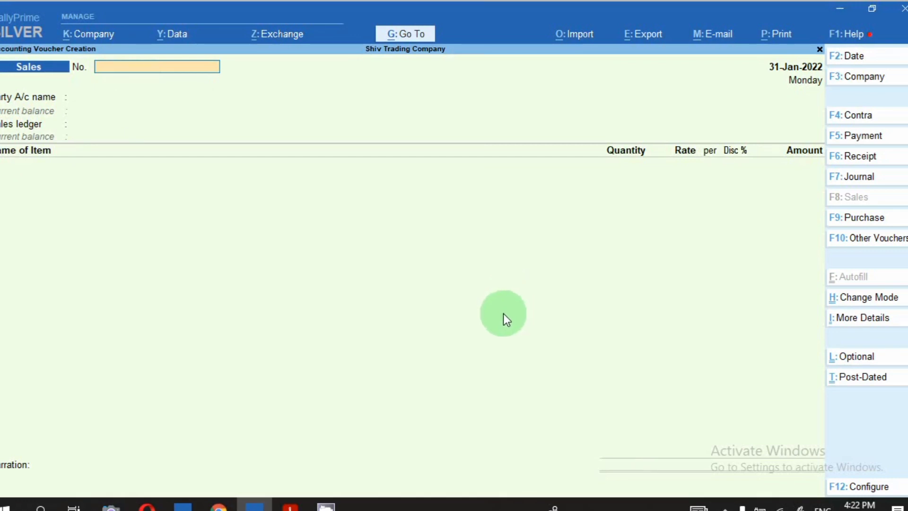
{"action": "key", "text": "Escape"}
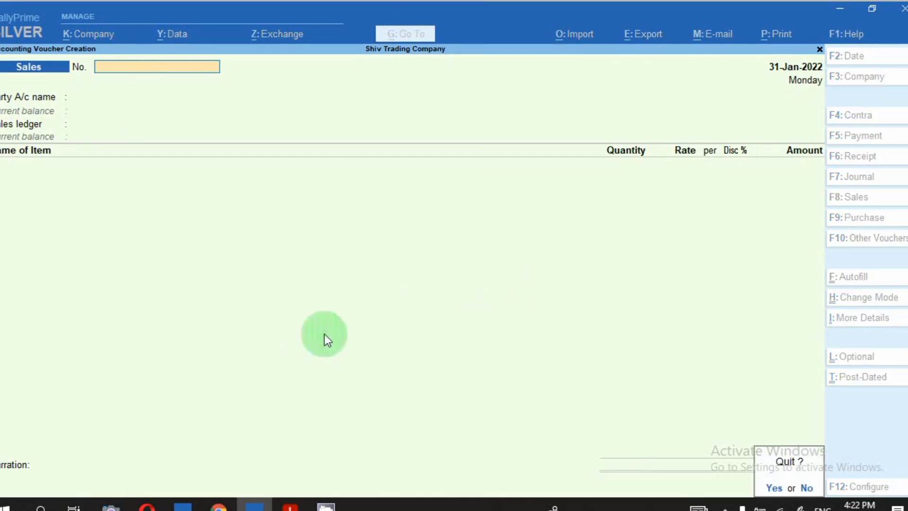
{"action": "key", "text": "Return"}
{"action": "key", "text": "Escape"}
{"action": "key", "text": "Escape"}
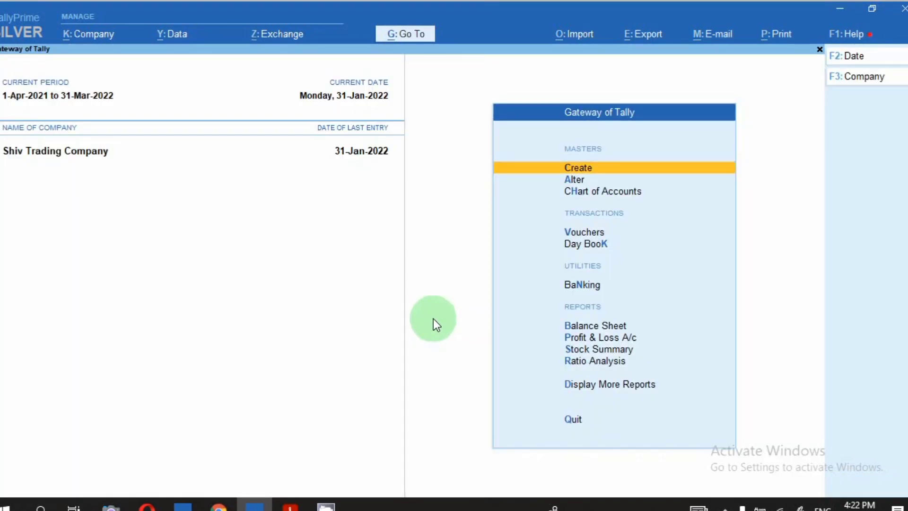
Step: View the Group Summary of the Rajsthan Debtors group
{"action": "left_click", "coordinate": [623, 383]}
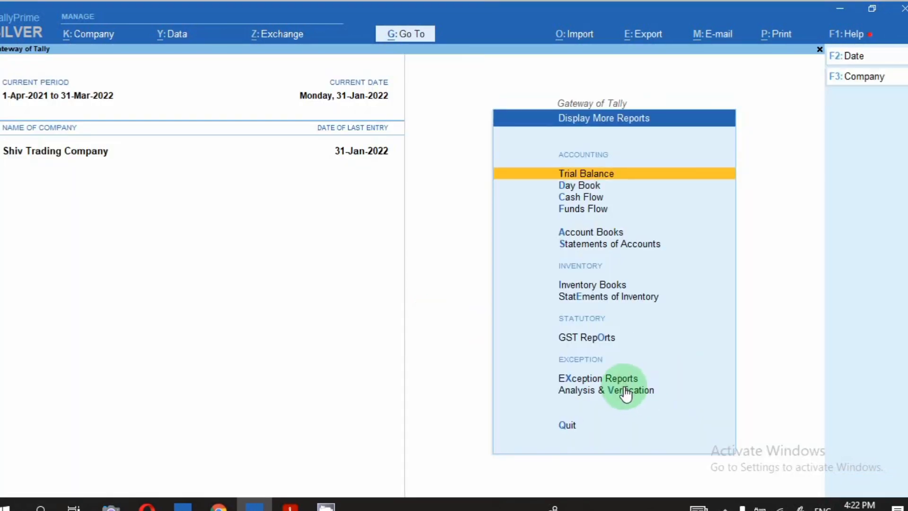
{"action": "left_click", "coordinate": [581, 234]}
{"action": "left_click", "coordinate": [597, 220]}
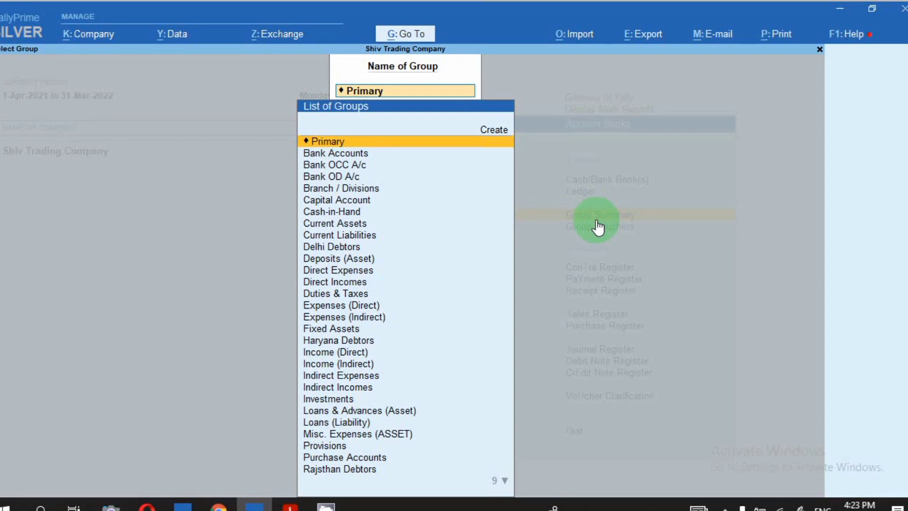
{"action": "type", "text": "r"}
{"action": "key", "text": "Return"}
{"action": "key", "text": "F2"}
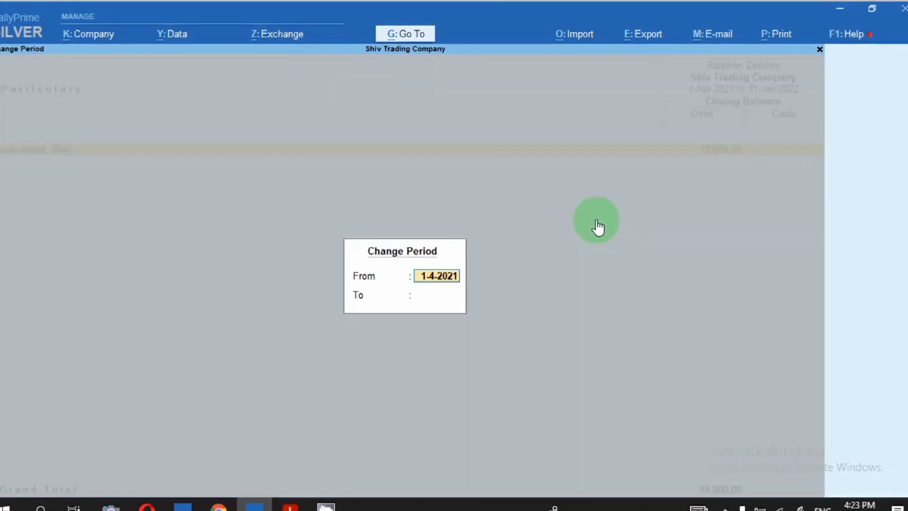
{"action": "key", "text": "Return"}
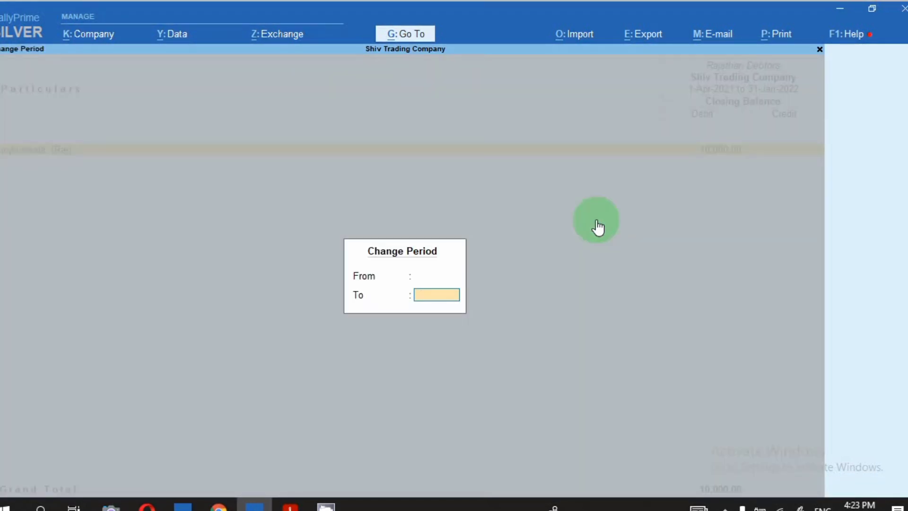
{"action": "key", "text": "Escape"}
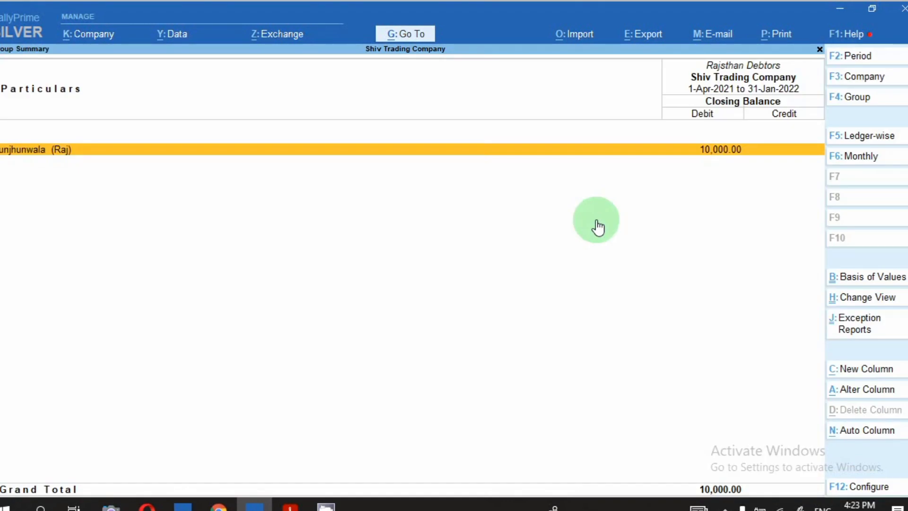
Step: Return to the group selection, view the Group Summary of Haryana Debtors, and go back to the Gateway of Tally
{"action": "key", "text": "Return"}
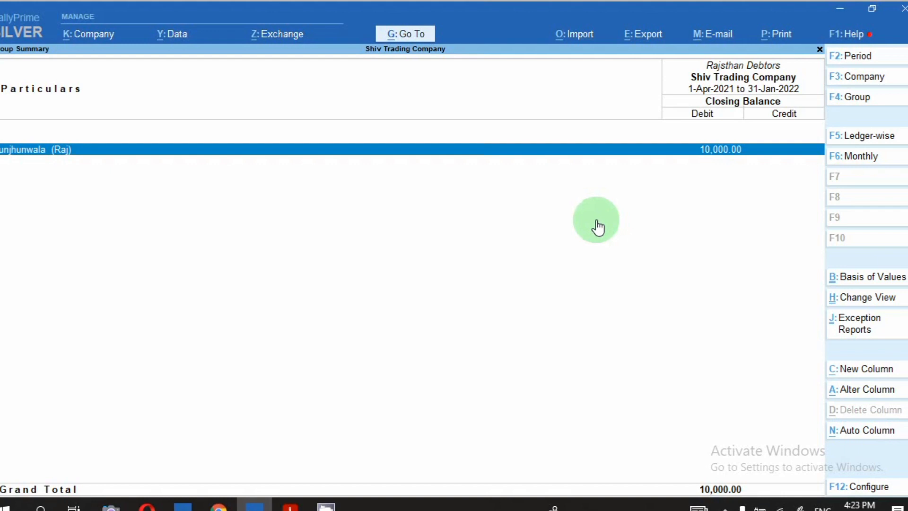
{"action": "key", "text": "Escape"}
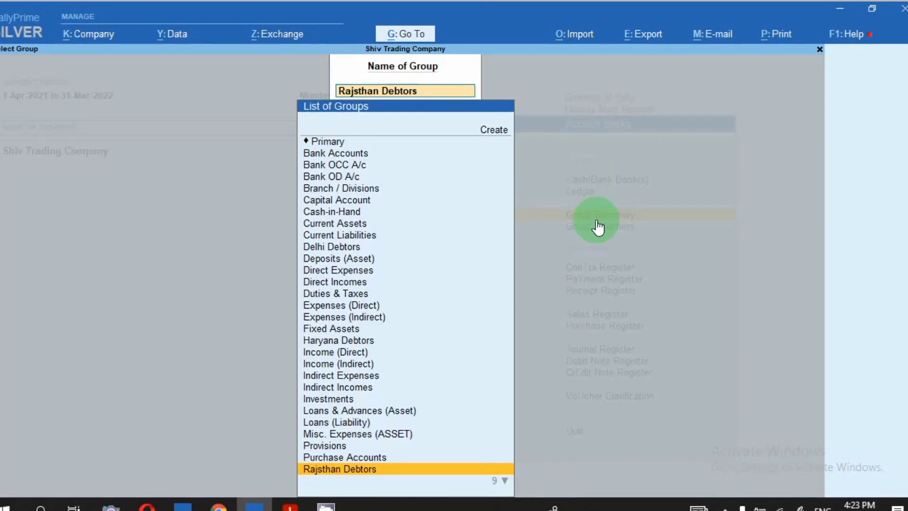
{"action": "type", "text": "Har"}
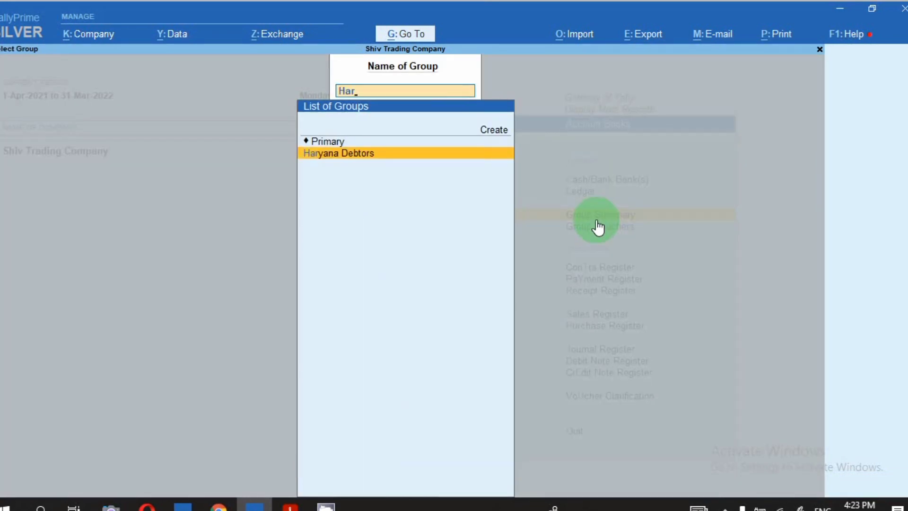
{"action": "key", "text": "Return"}
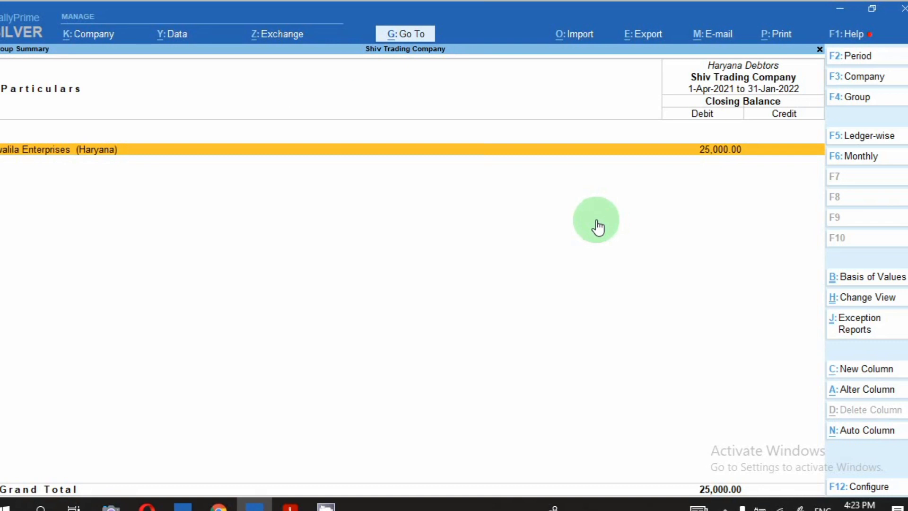
{"action": "key", "text": "Escape"}
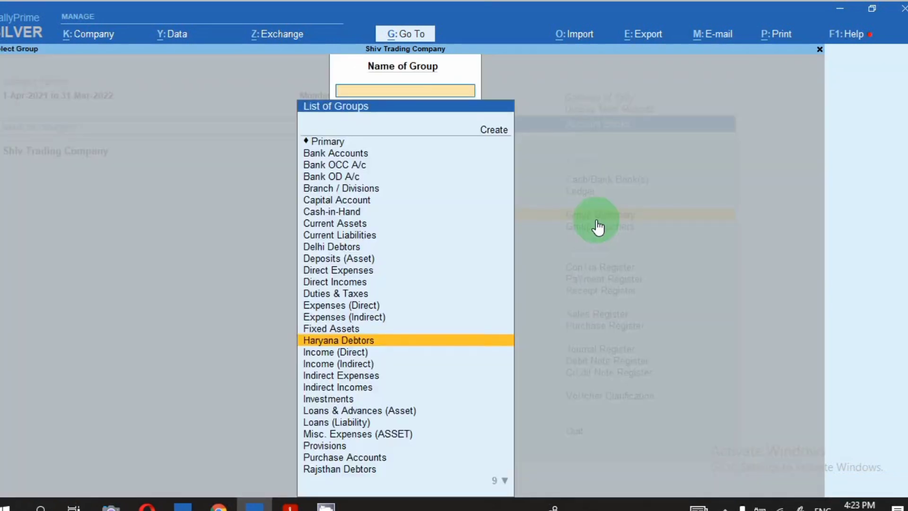
{"action": "key", "text": "Escape"}
{"action": "key", "text": "Escape"}
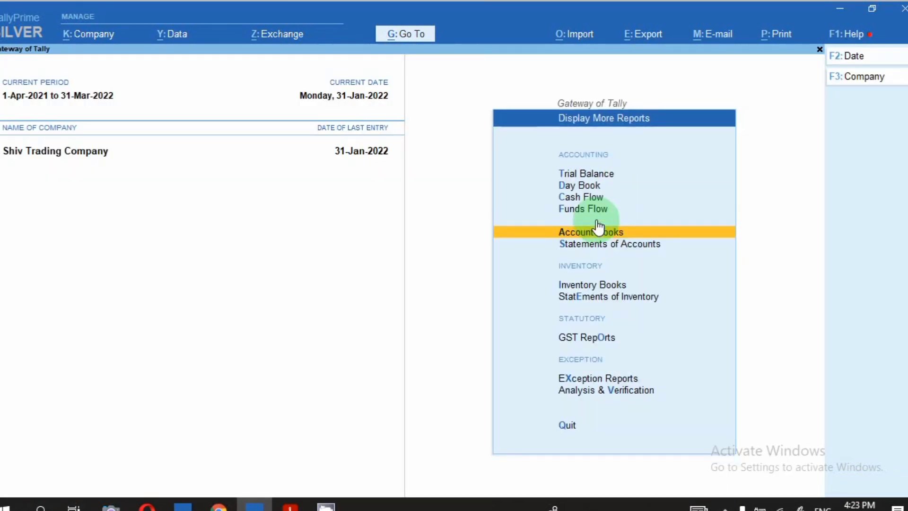
{"action": "key", "text": "Escape"}
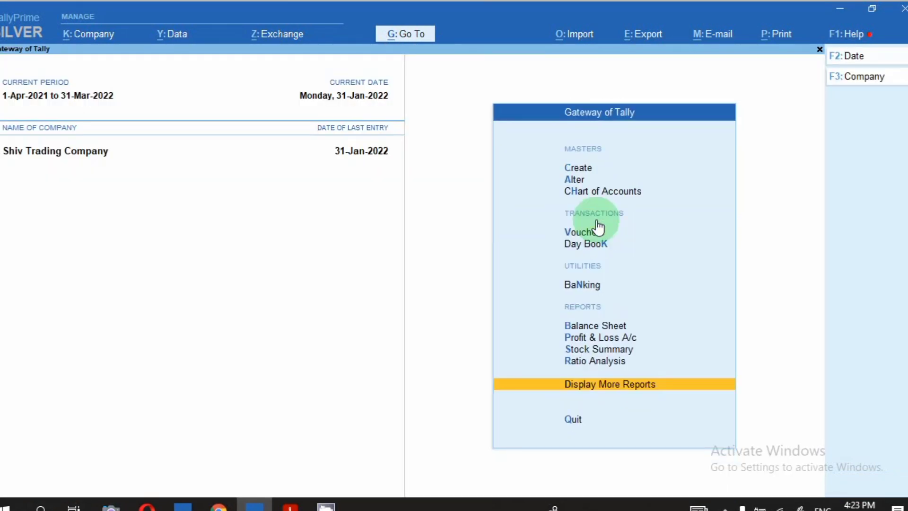
Step: Open the List of Ledgers from the company's Statistics report
{"action": "key", "text": "d"}
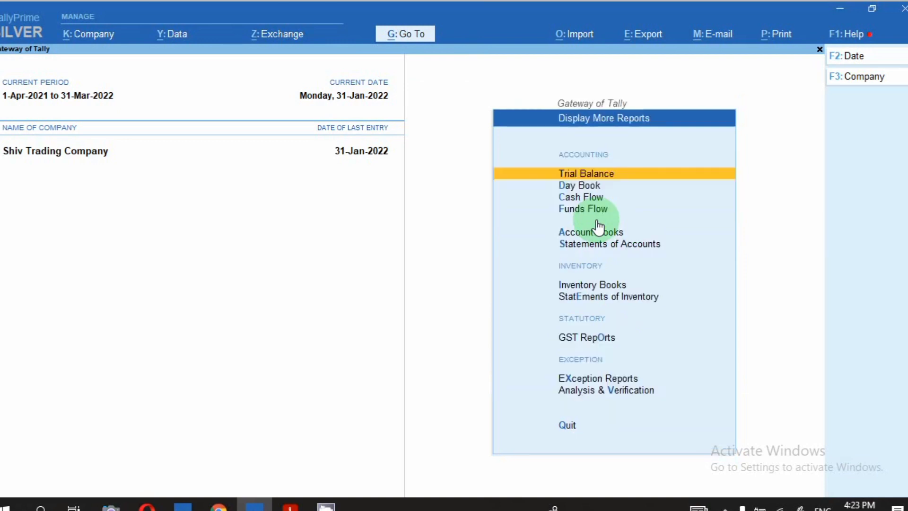
{"action": "key", "text": "s"}
{"action": "key", "text": "s"}
{"action": "key", "text": "Right"}
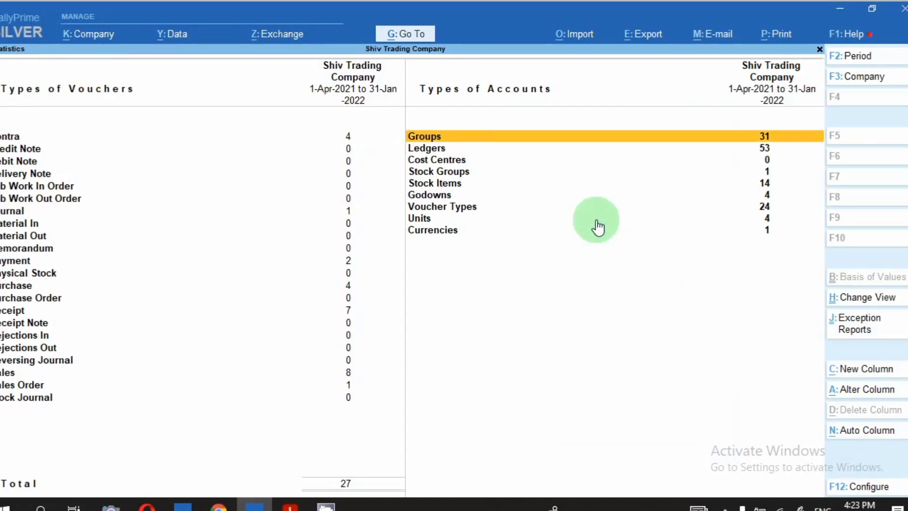
{"action": "key", "text": "Down"}
{"action": "key", "text": "Return"}
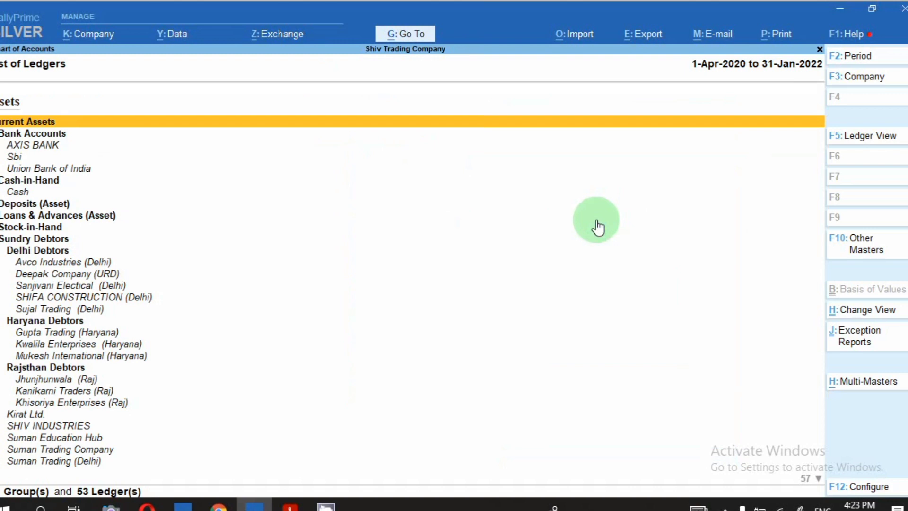
Step: Mark Delhi Debtors, Haryana Debtors and Rajsthan Debtors in the ledger list to examine the parties under each, and exit the reports
{"action": "key", "text": "Down"}
{"action": "key", "text": "Down"}
{"action": "key", "text": "Down"}
{"action": "key", "text": "Down"}
{"action": "key", "text": "Down"}
{"action": "key", "text": "Down"}
{"action": "key", "text": "Down"}
{"action": "key", "text": "Down"}
{"action": "key", "text": "Down"}
{"action": "key", "text": "Down"}
{"action": "key", "text": "Down"}
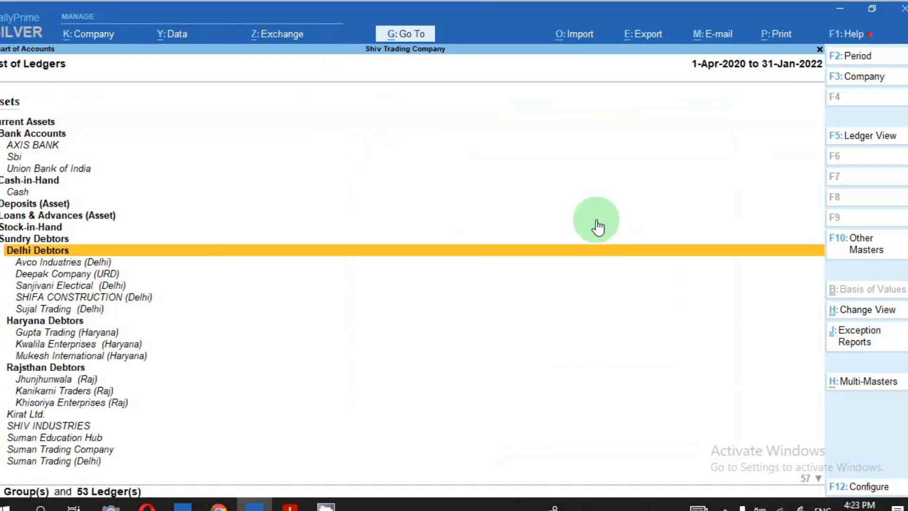
{"action": "key", "text": "space"}
{"action": "key", "text": "Down"}
{"action": "key", "text": "Down"}
{"action": "key", "text": "Down"}
{"action": "key", "text": "Down"}
{"action": "key", "text": "Down"}
{"action": "key", "text": "Down"}
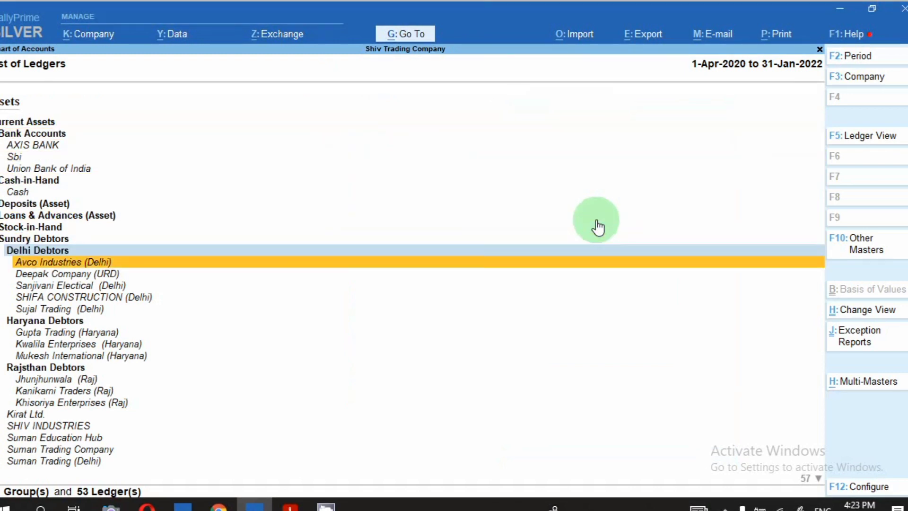
{"action": "key", "text": "space"}
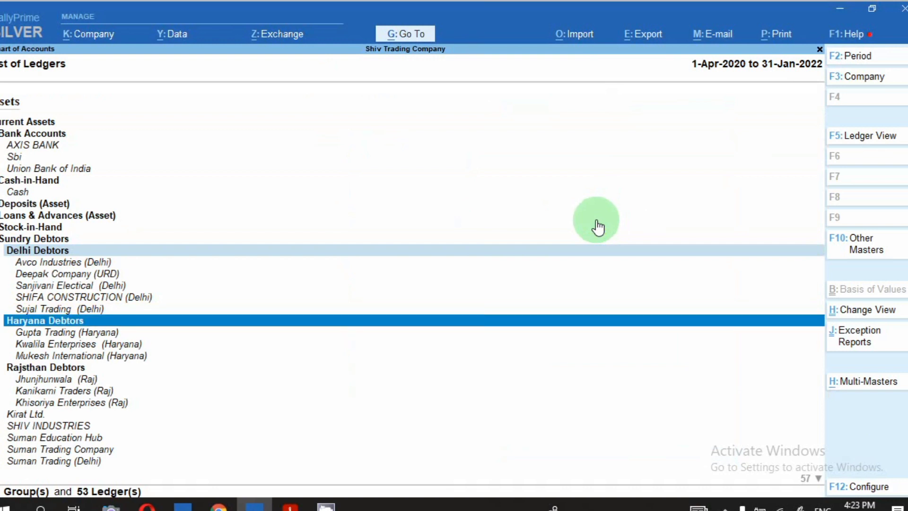
{"action": "key", "text": "Down"}
{"action": "key", "text": "Down"}
{"action": "key", "text": "Down"}
{"action": "key", "text": "Down"}
{"action": "key", "text": "Down"}
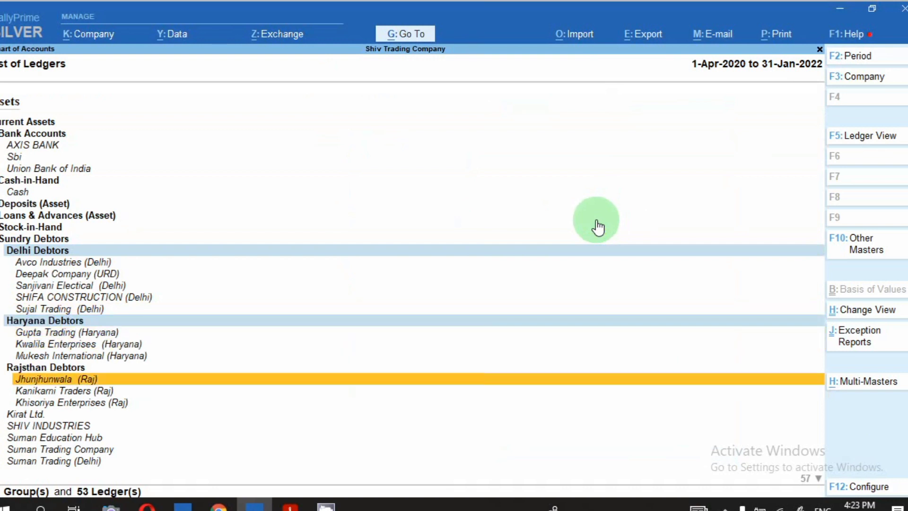
{"action": "key", "text": "Up"}
{"action": "key", "text": "Return"}
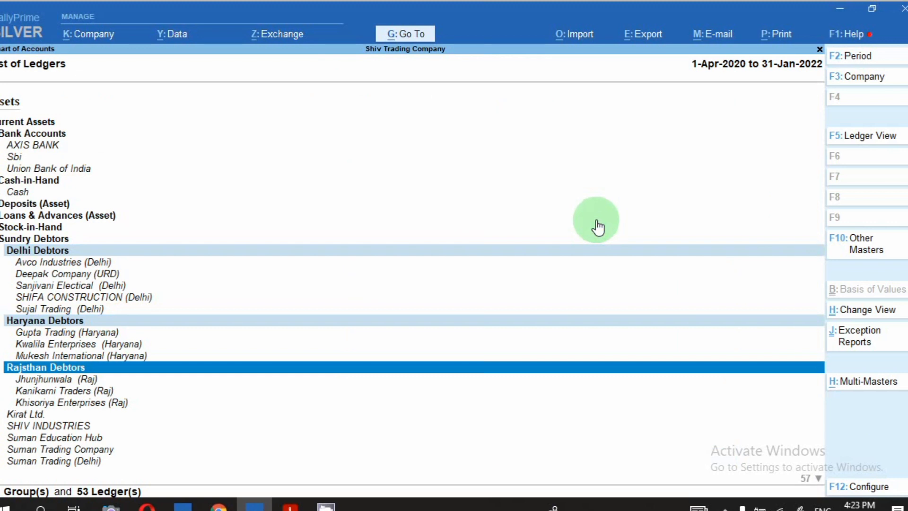
{"action": "key", "text": "Escape"}
{"action": "key", "text": "Escape"}
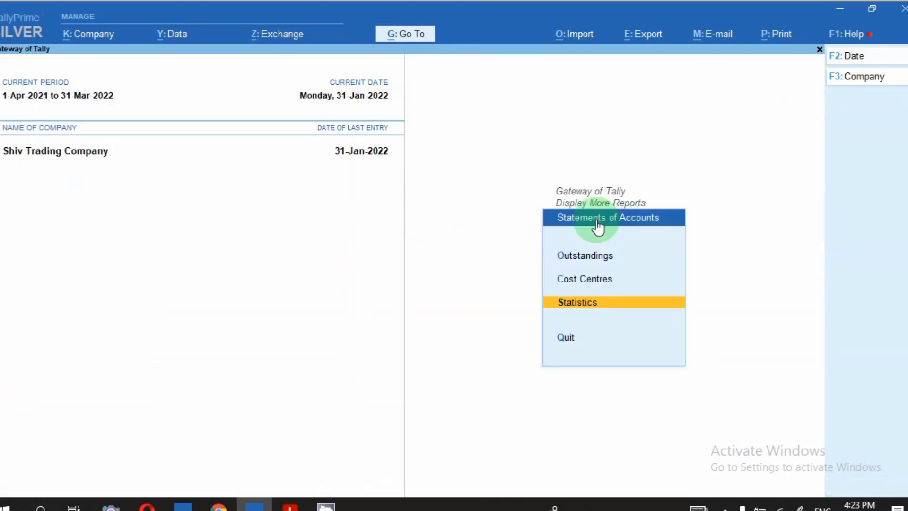
{"action": "key", "text": "Escape"}
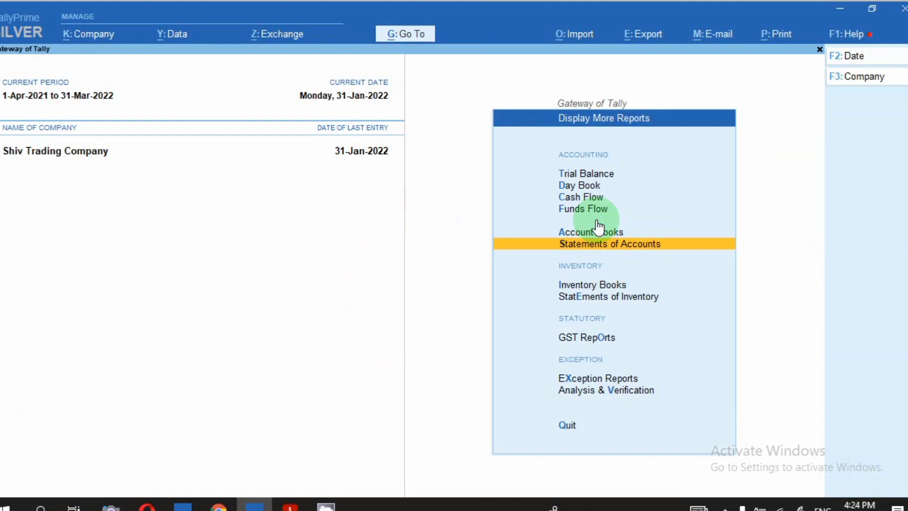
{"action": "key", "text": "Escape"}
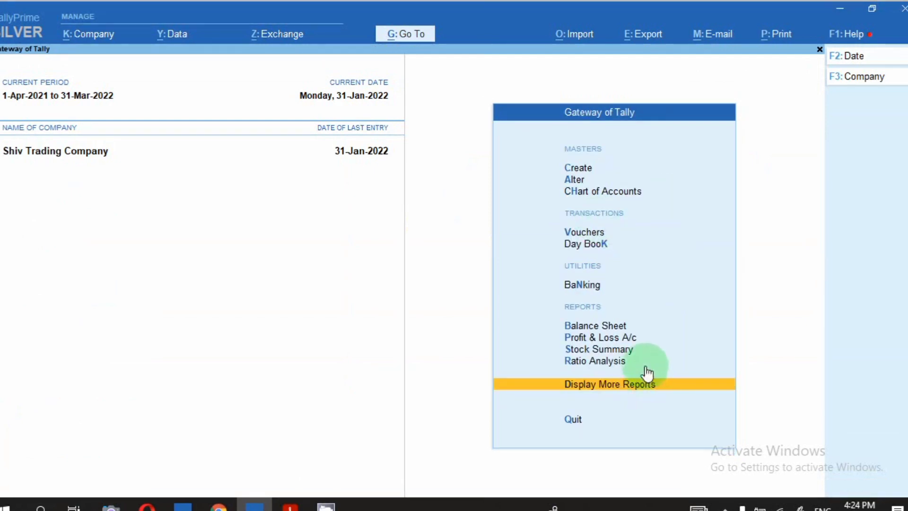
Step: View the Group Summary of the Delhi Debtors group
{"action": "key", "text": "Return"}
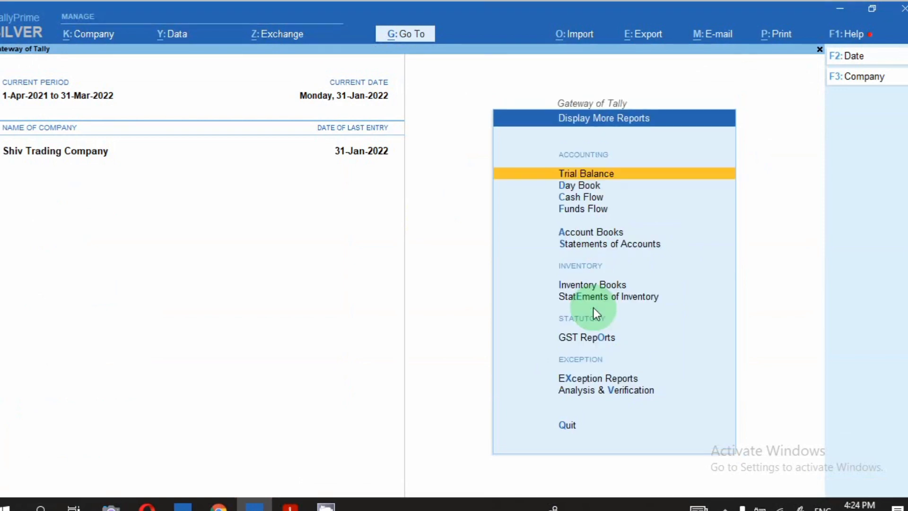
{"action": "left_click", "coordinate": [582, 234]}
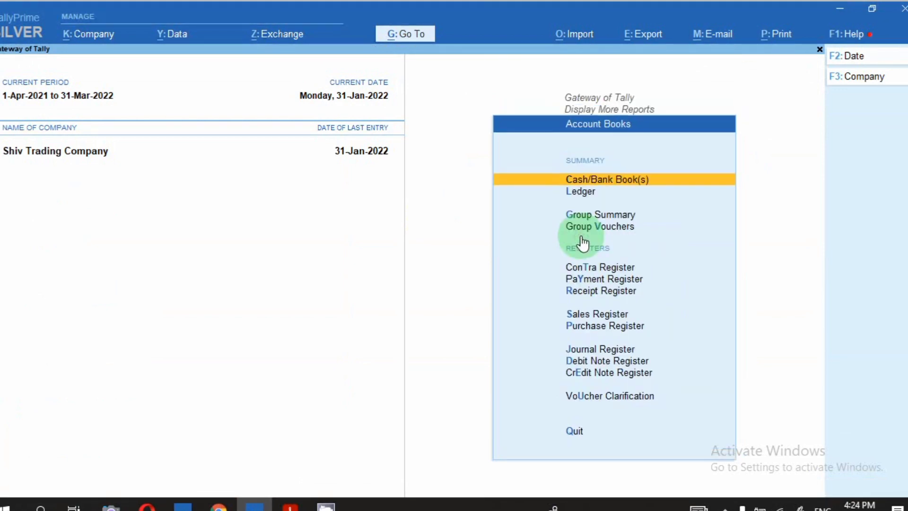
{"action": "left_click", "coordinate": [614, 217]}
{"action": "key", "text": "Return"}
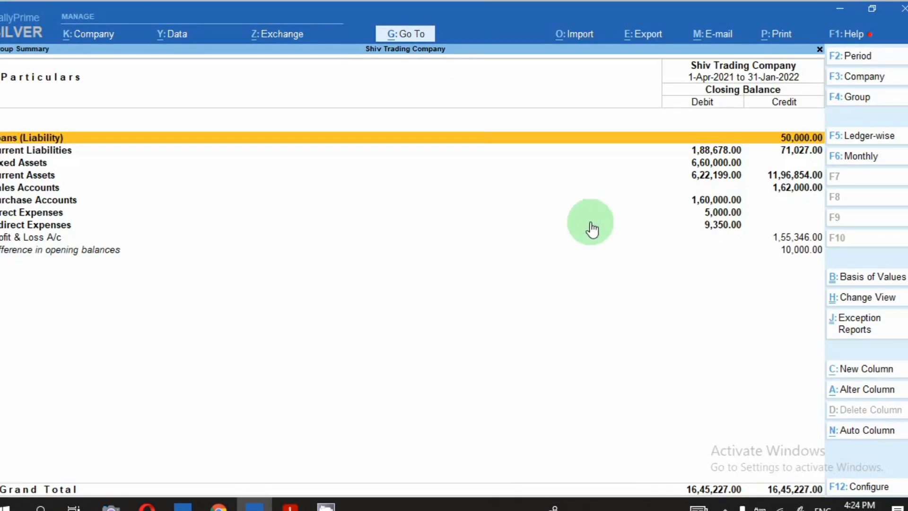
{"action": "key", "text": "Escape"}
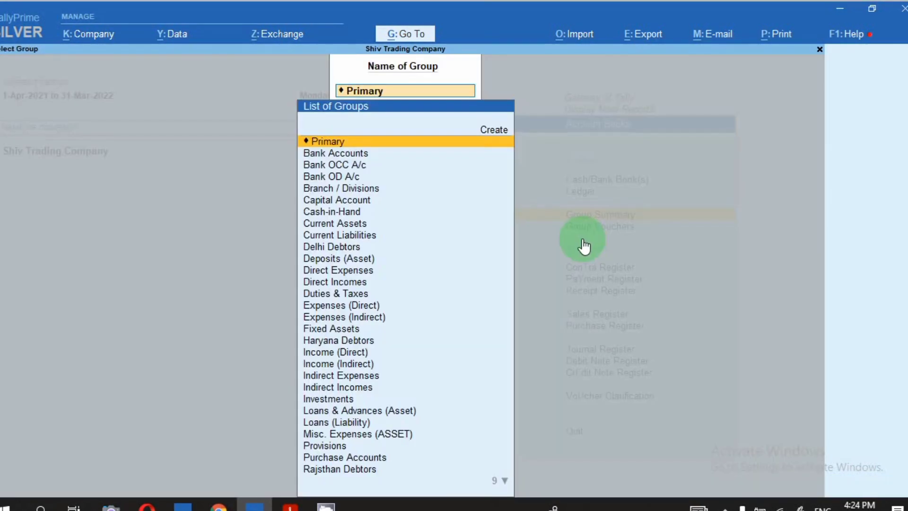
{"action": "type", "text": "Del"}
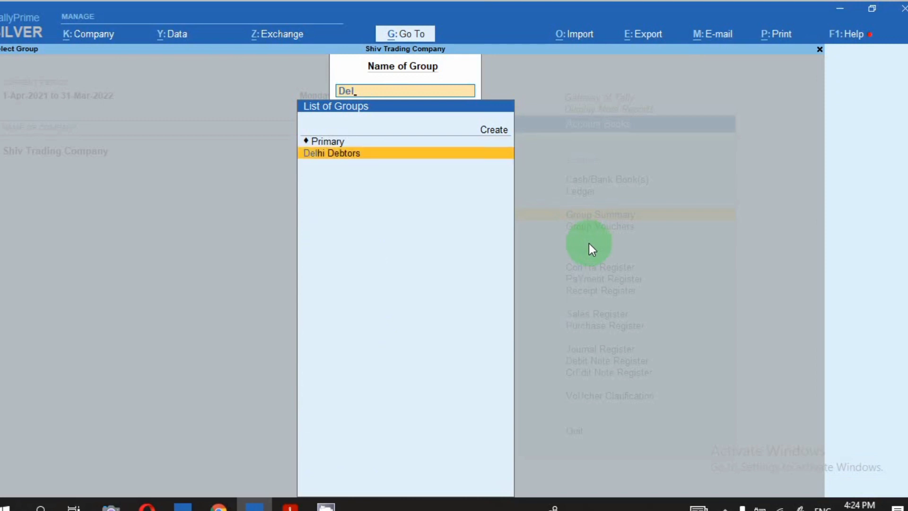
{"action": "key", "text": "Return"}
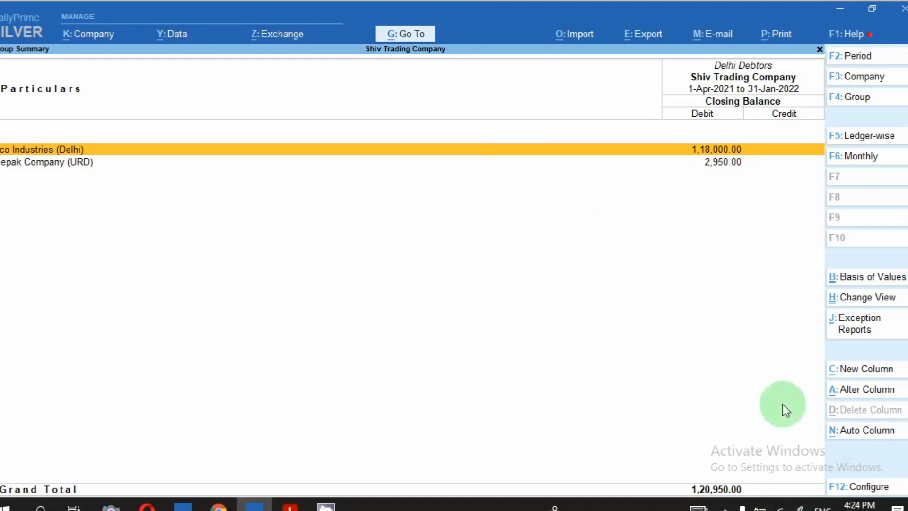
{"action": "left_click", "coordinate": [725, 506]}
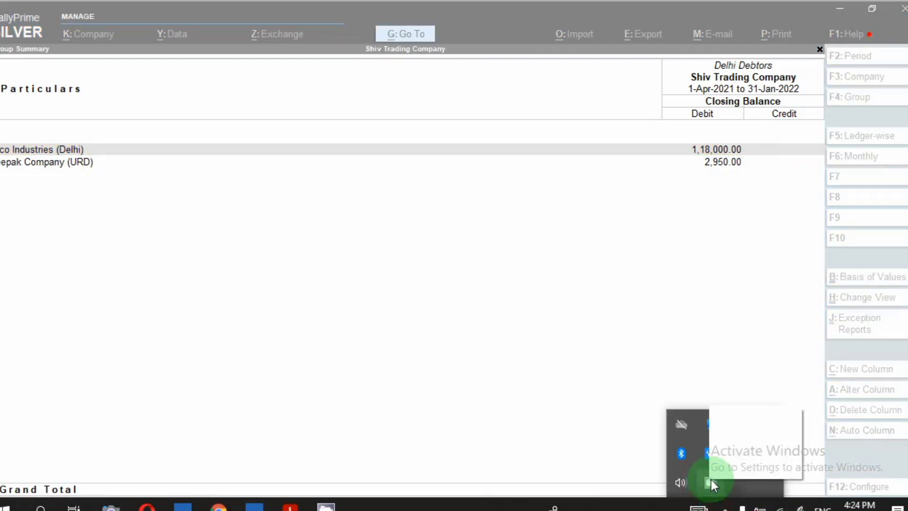